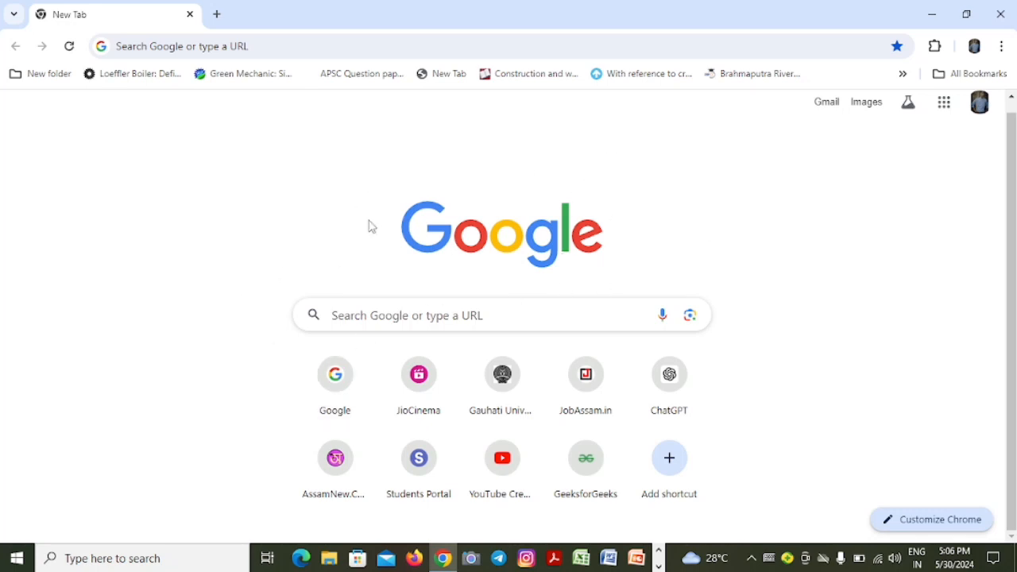
# Search Google for "sewasetu" and open the Sewa Setu Government of Assam website.
pyautogui.click(490, 315)
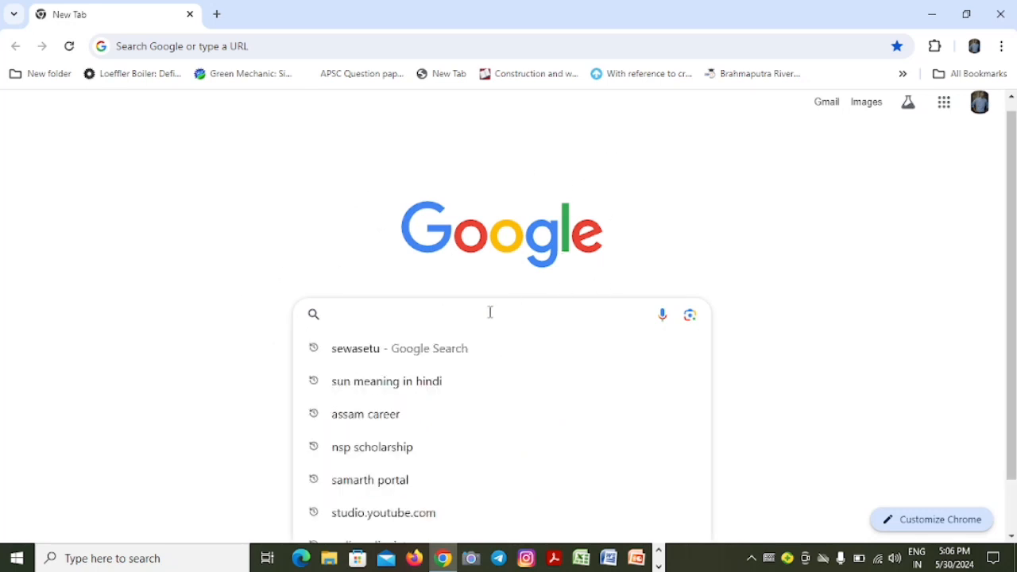
pyautogui.write('sewa')
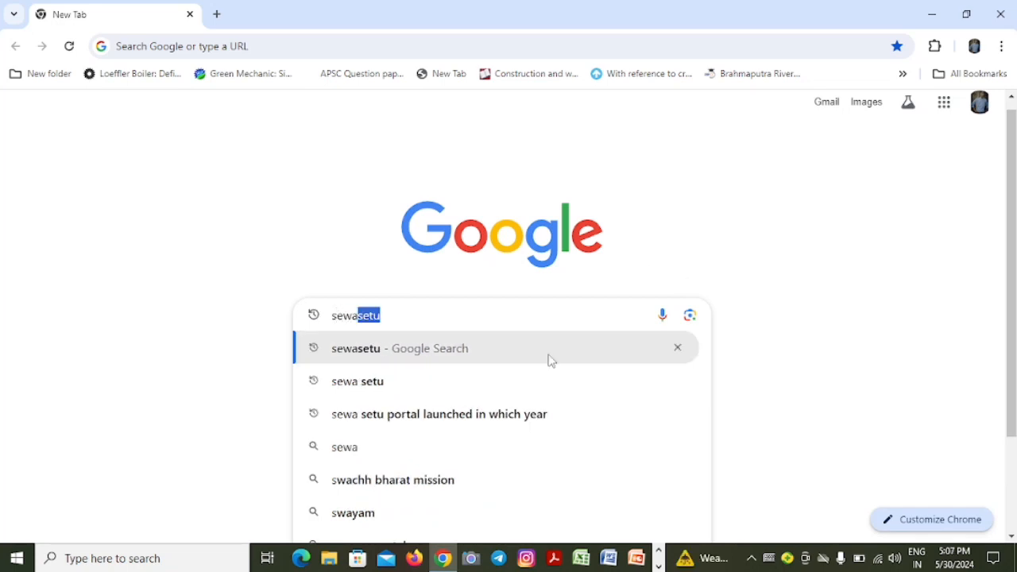
pyautogui.click(424, 348)
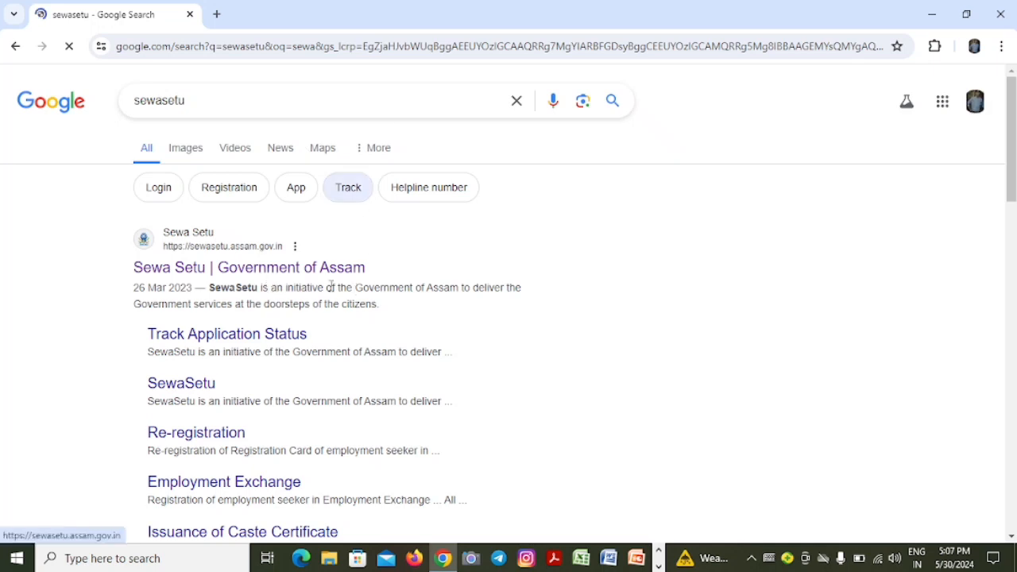
pyautogui.click(251, 274)
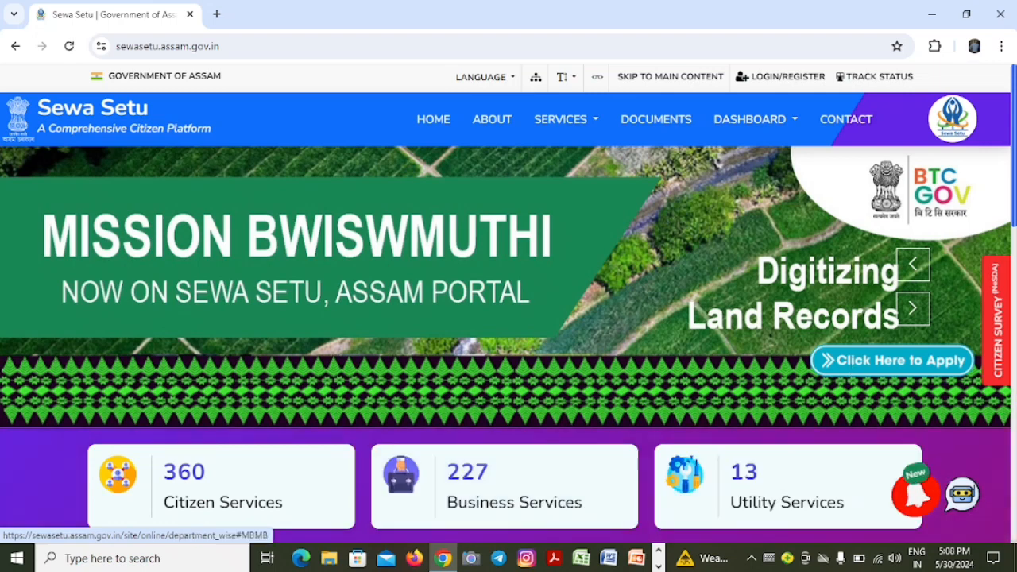
# Open the Sewa Setu citizen login page and proceed to the e-Pramaan sign-in.
pyautogui.scroll(-5, 440, 395)
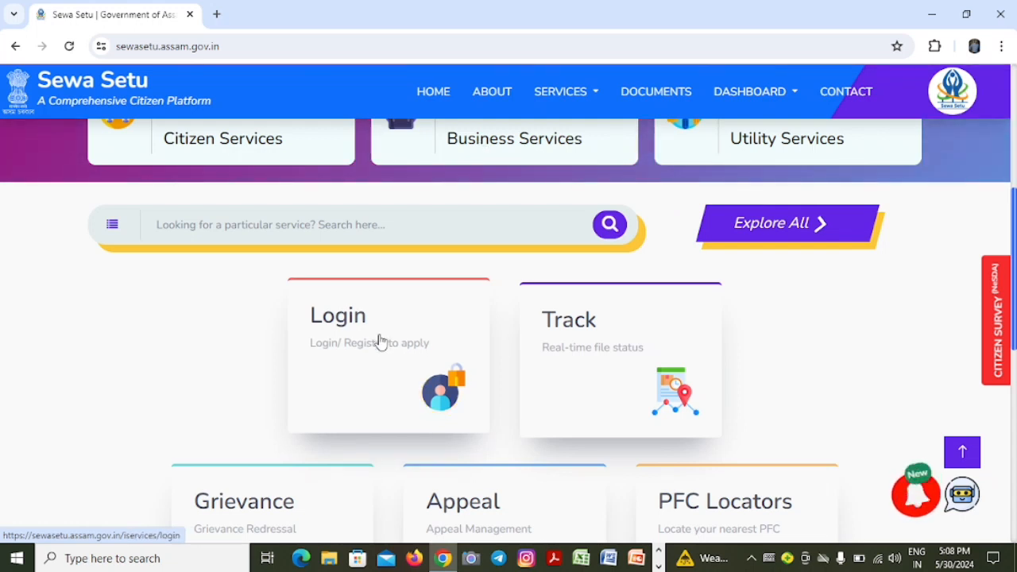
pyautogui.scroll(2, 1014, 221)
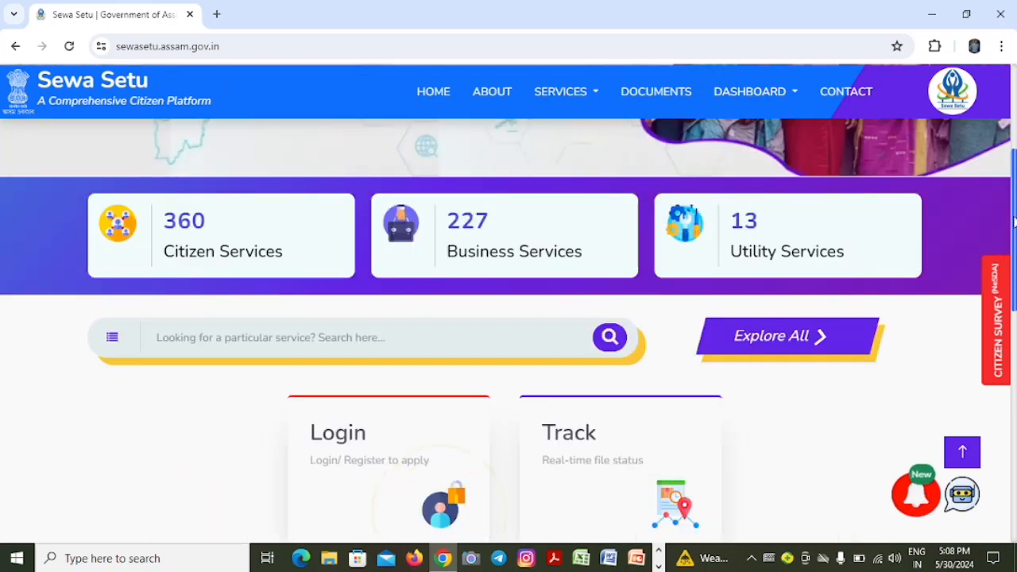
pyautogui.scroll(1, 1014, 221)
pyautogui.click(388, 508)
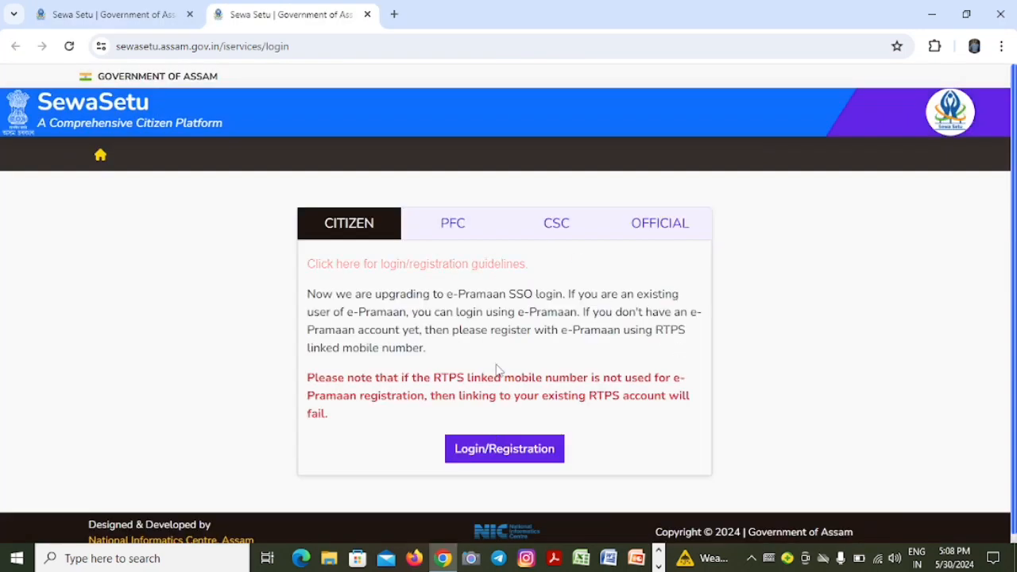
pyautogui.click(543, 450)
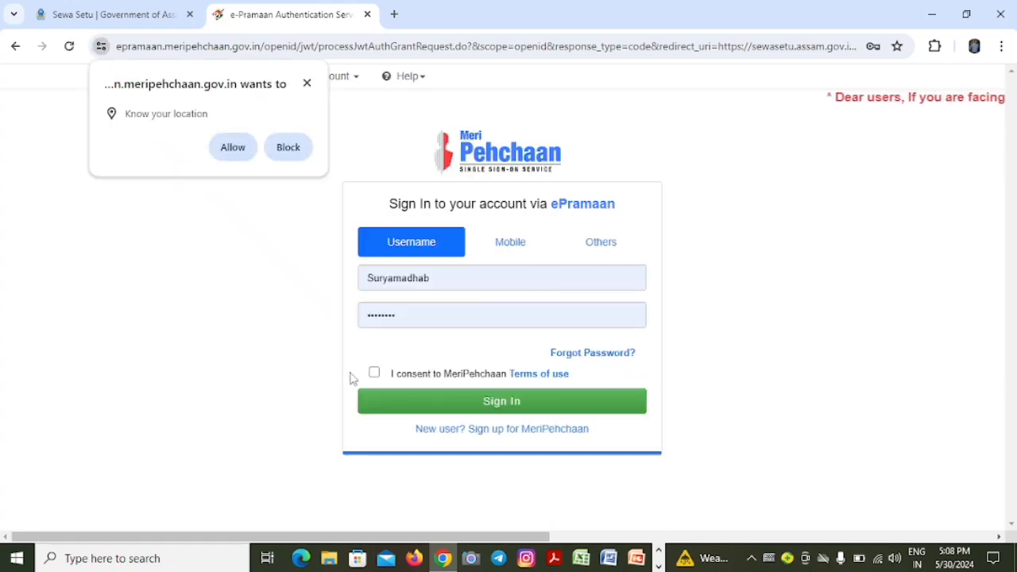
# Dismiss the location request, consent to the MeriPehchaan terms, sign in with the saved credentials through to Sewa Setu, and skip DigiLocker linking.
pyautogui.click(307, 83)
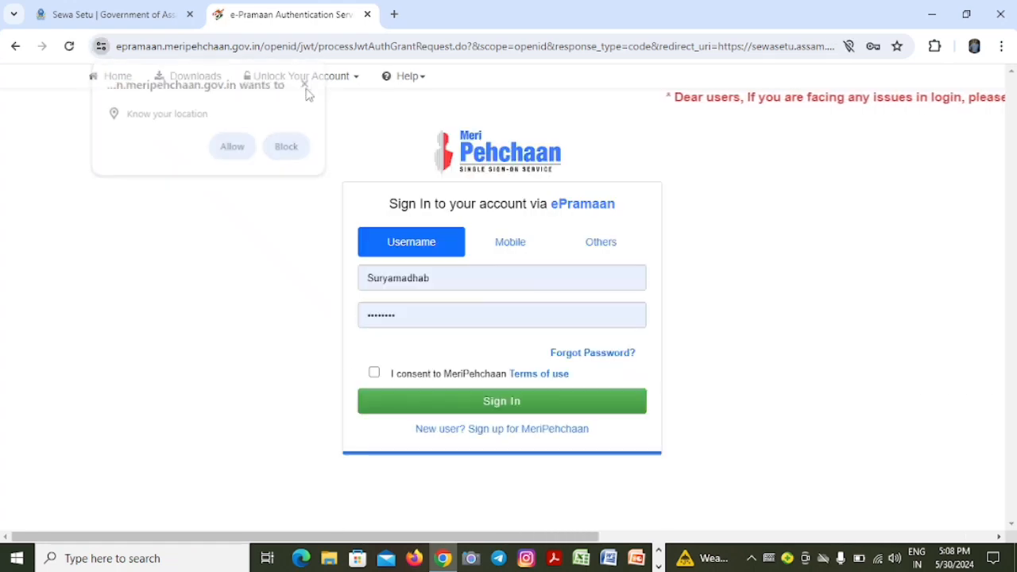
pyautogui.click(375, 373)
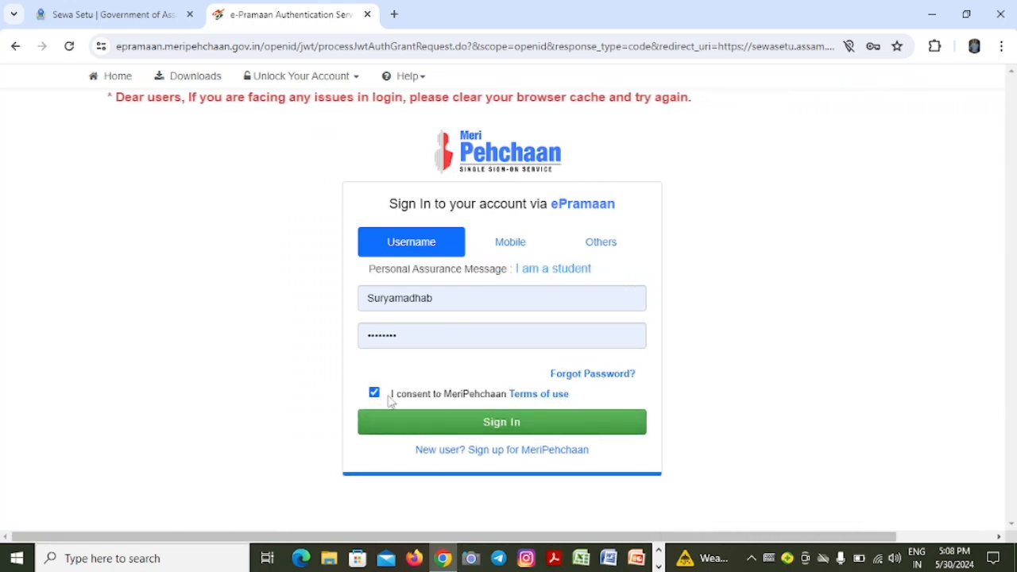
pyautogui.click(518, 430)
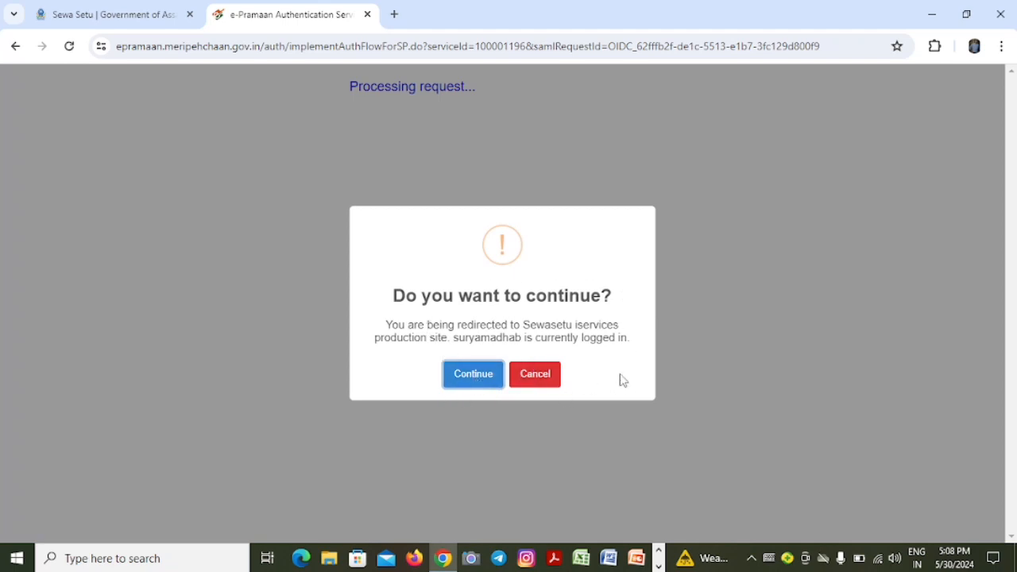
pyautogui.click(476, 375)
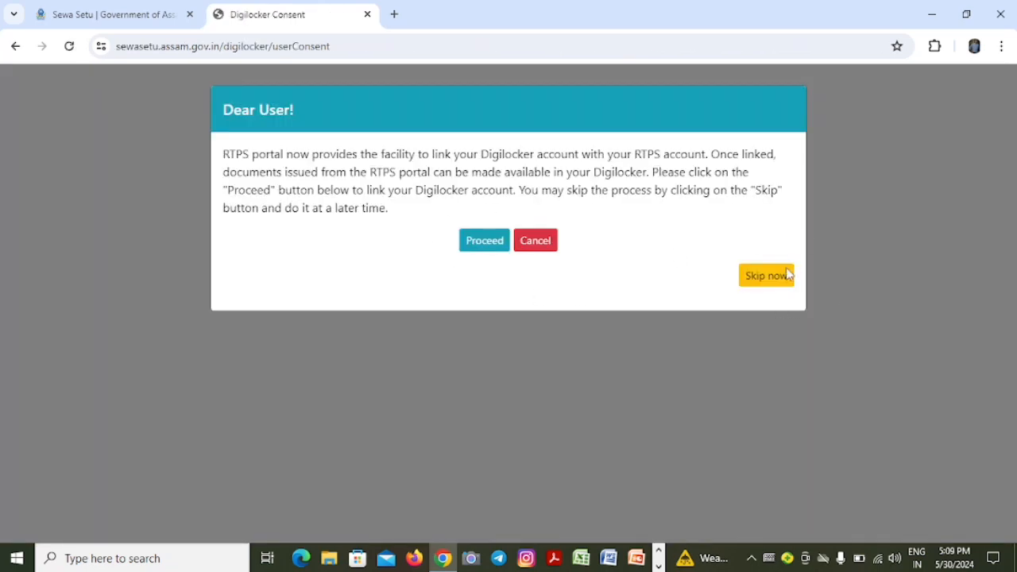
pyautogui.click(781, 279)
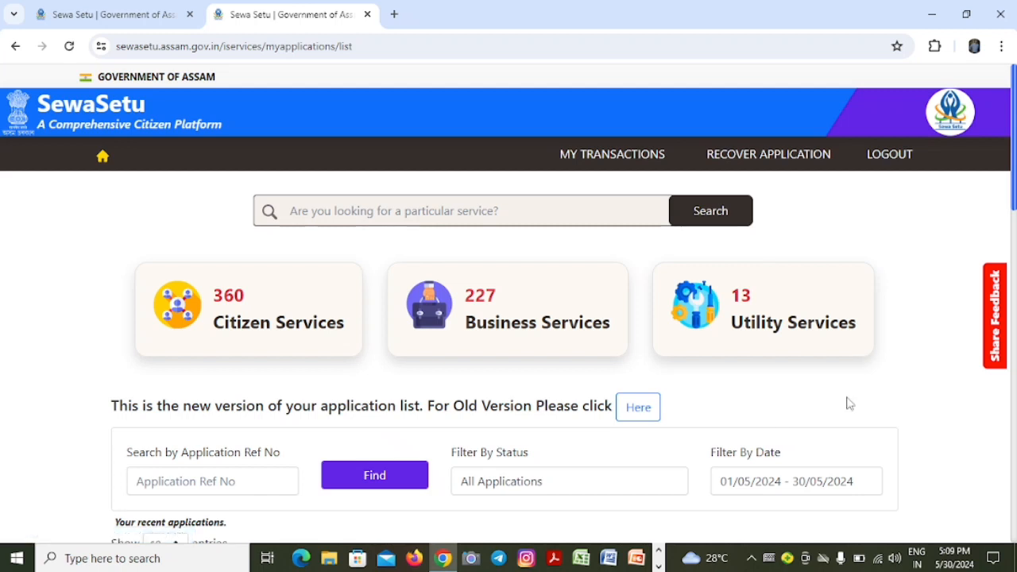
# Filter the Citizen Services list by "incom" and open the Issuance of Income Certificate service of Revenue and Disaster Management.
pyautogui.click(303, 278)
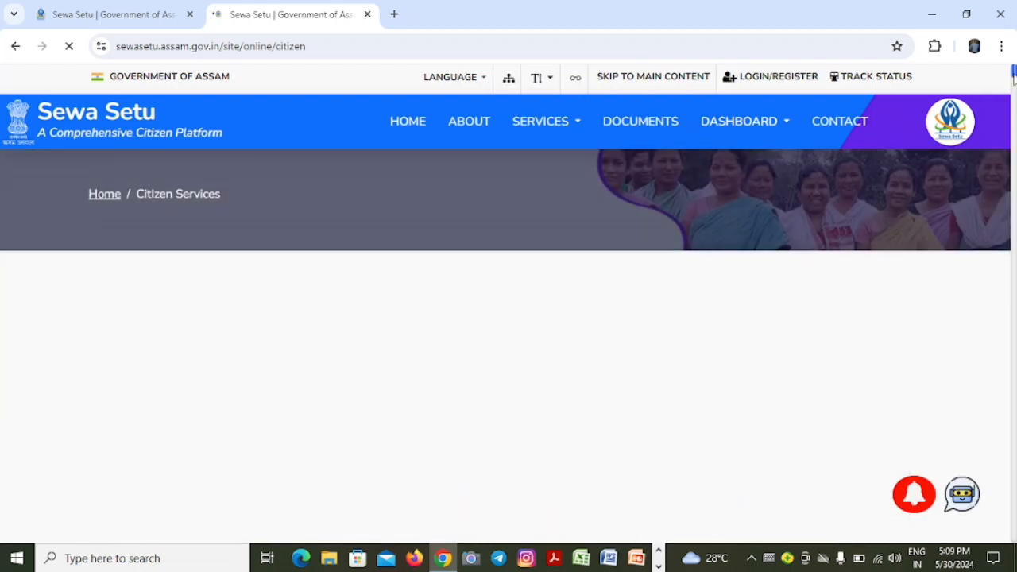
pyautogui.moveTo(1014, 69); pyautogui.dragTo(1015, 151)
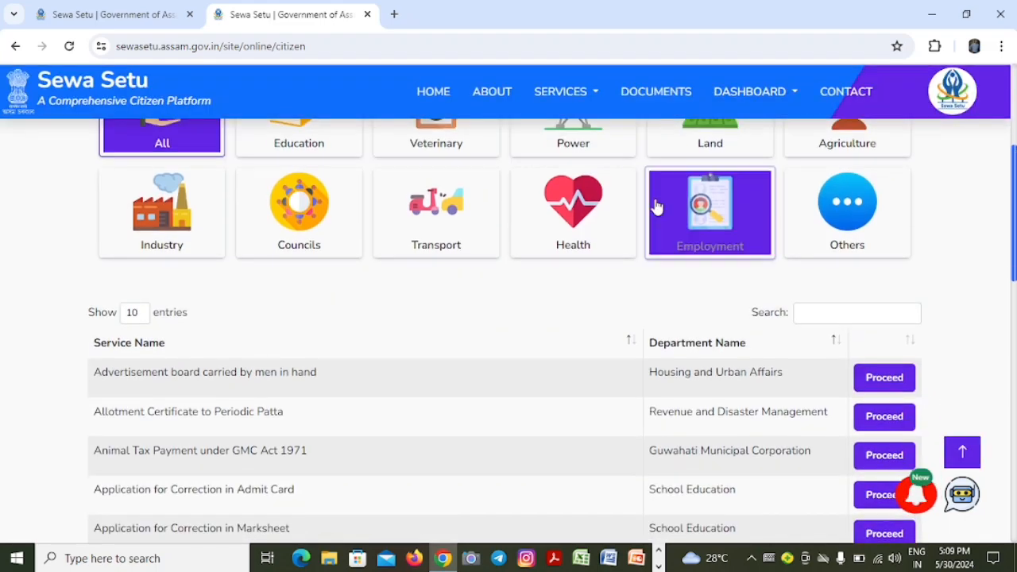
pyautogui.click(877, 309)
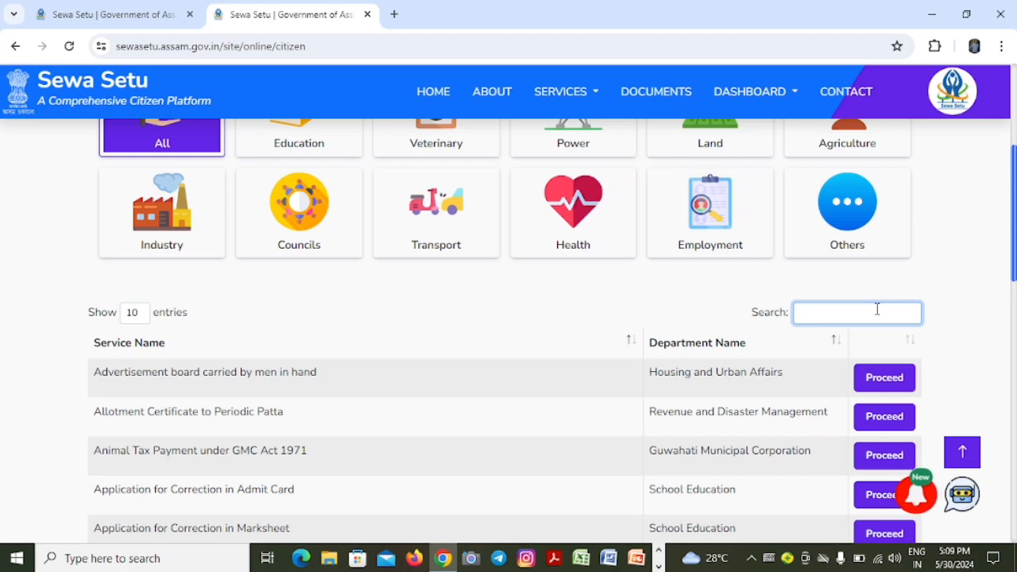
pyautogui.write('in')
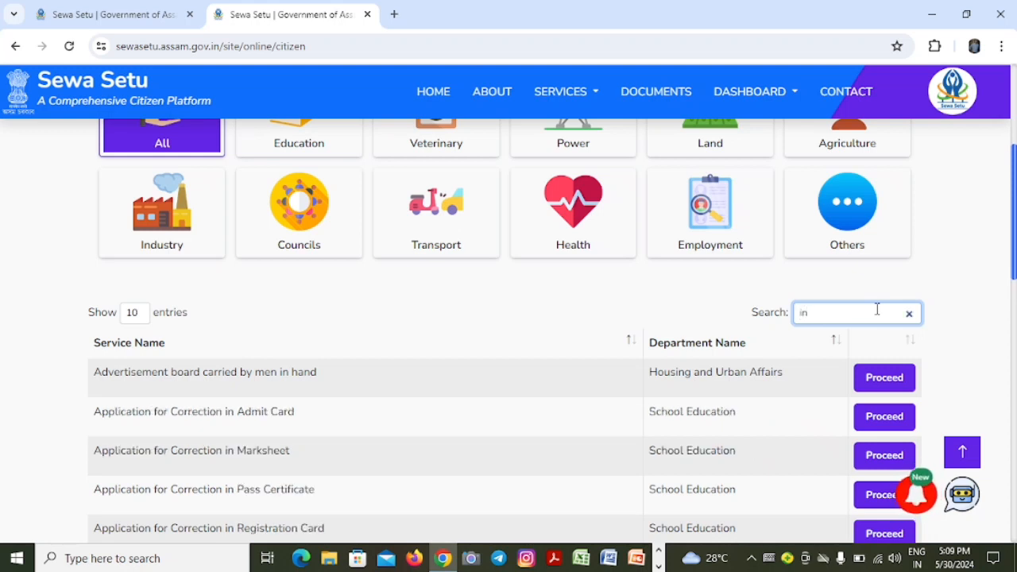
pyautogui.write('com')
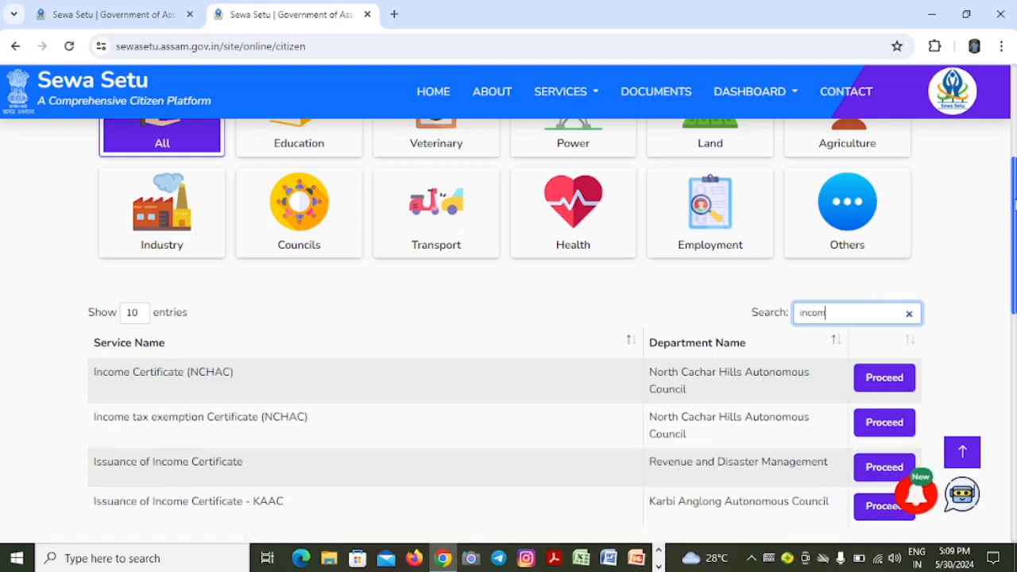
pyautogui.scroll(-1, 1013, 208)
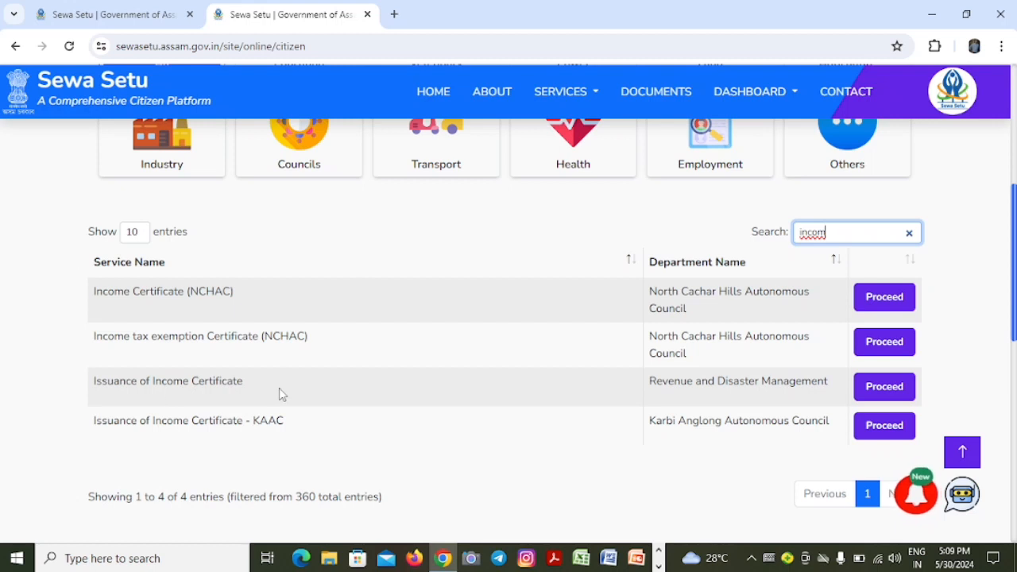
pyautogui.click(885, 397)
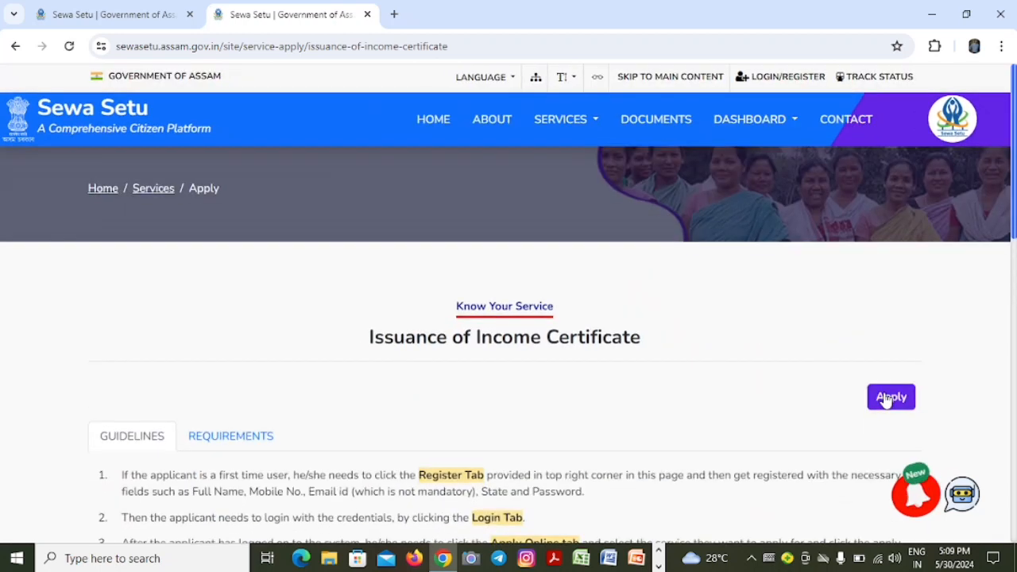
# Review the income certificate's guidelines and document requirements, and start the application.
pyautogui.scroll(-2, 508, 317)
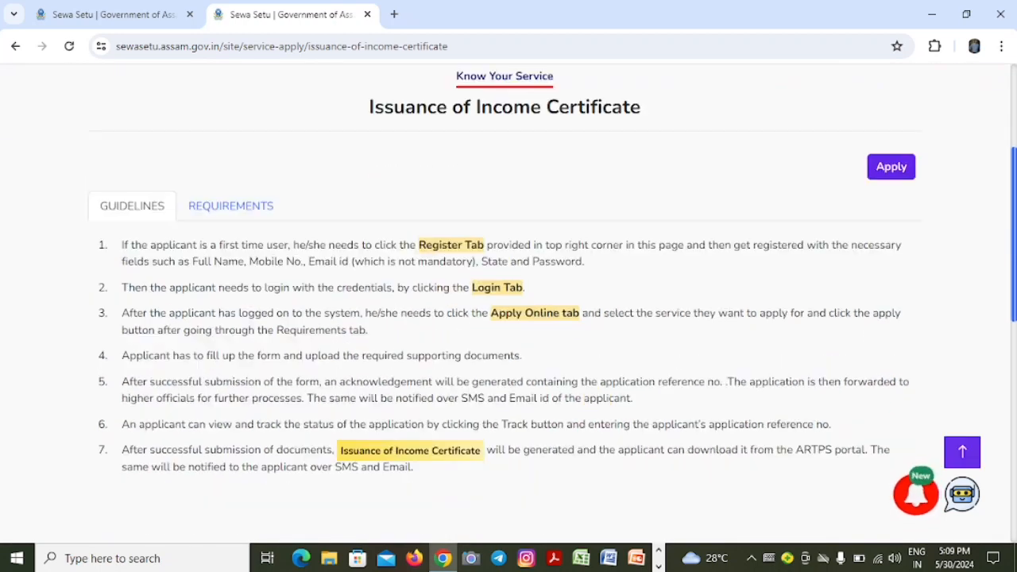
pyautogui.scroll(-1, 508, 318)
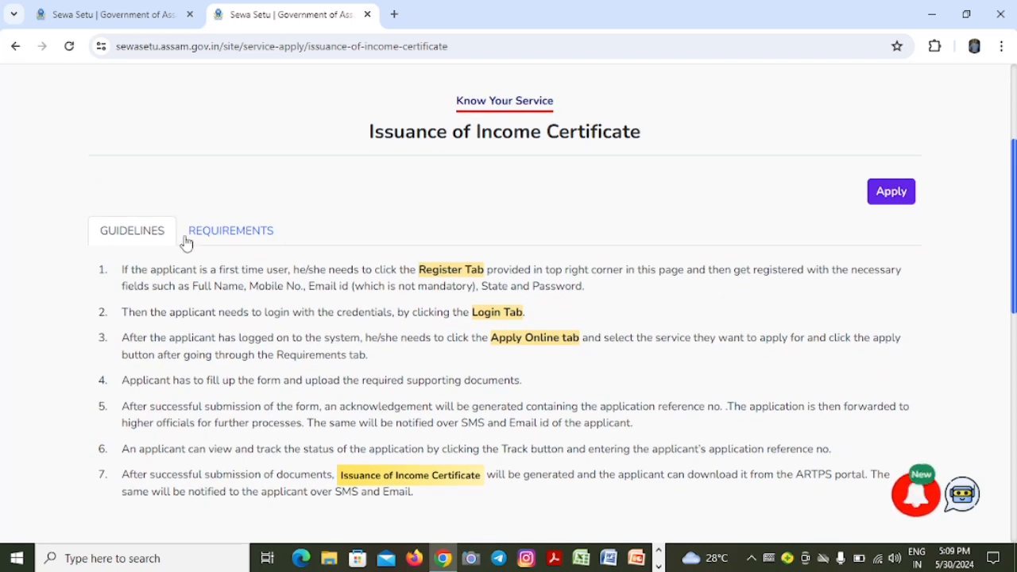
pyautogui.click(244, 230)
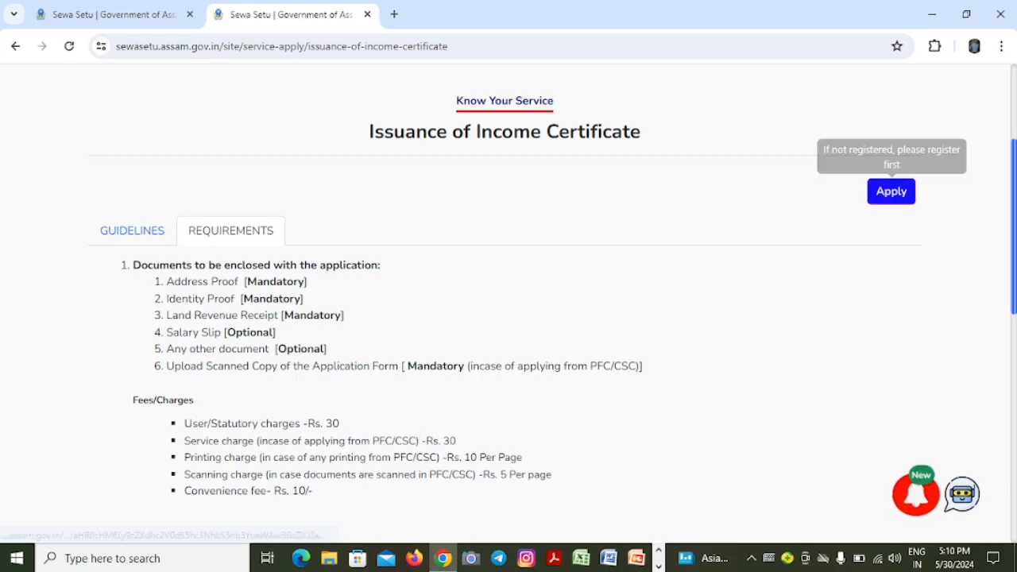
pyautogui.moveTo(1014, 220); pyautogui.dragTo(1015, 135)
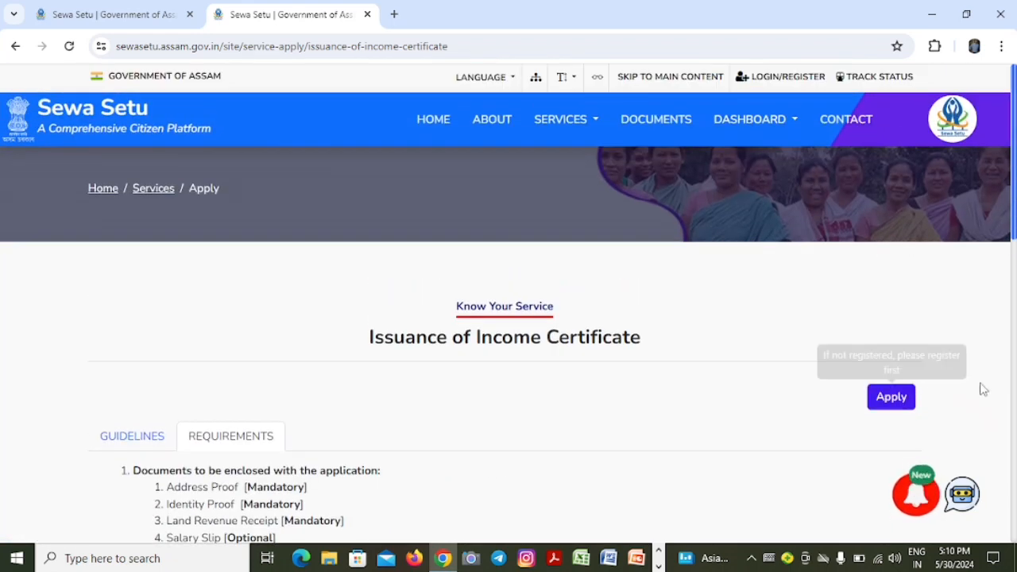
pyautogui.click(891, 397)
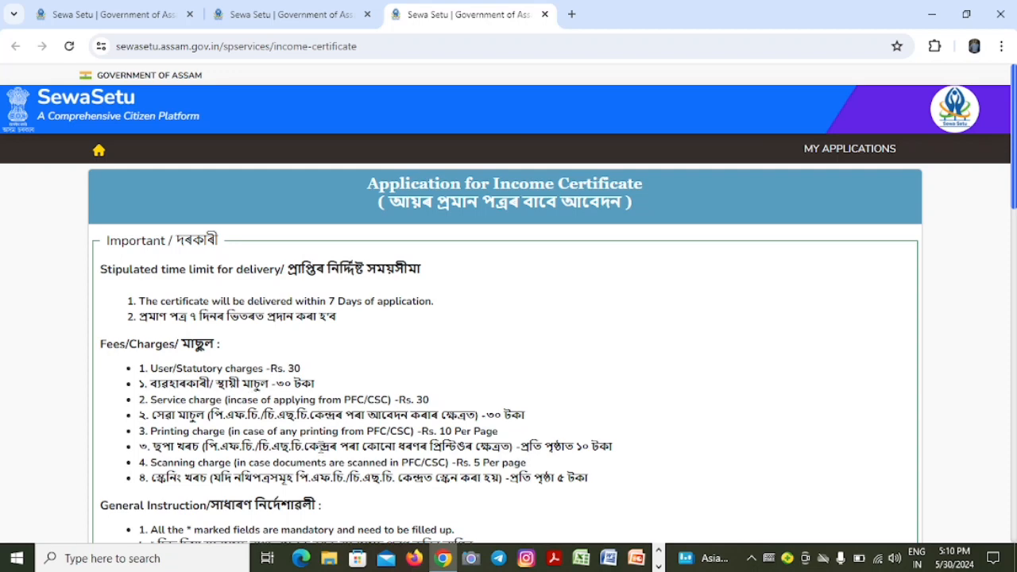
# Read the fees and general instructions on the application form and choose English as the certificate language.
pyautogui.moveTo(321, 450); pyautogui.dragTo(274, 517)
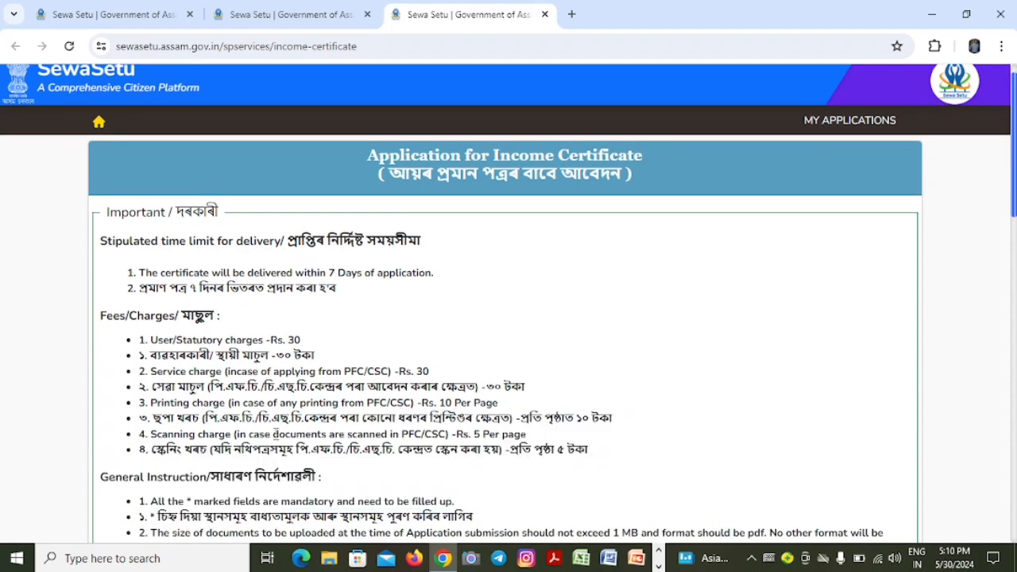
pyautogui.scroll(-4, 621, 270)
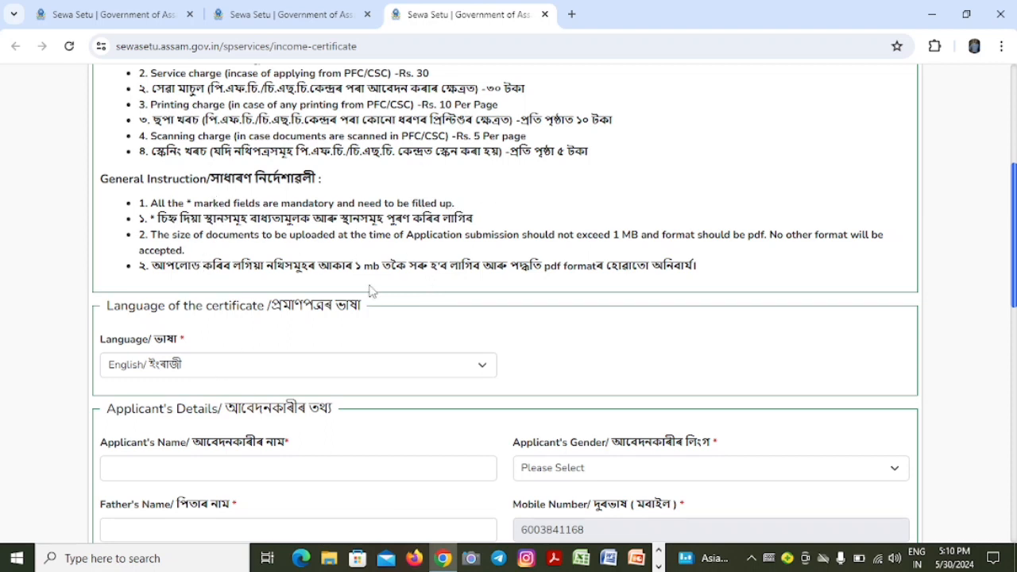
pyautogui.scroll(-2, 508, 302)
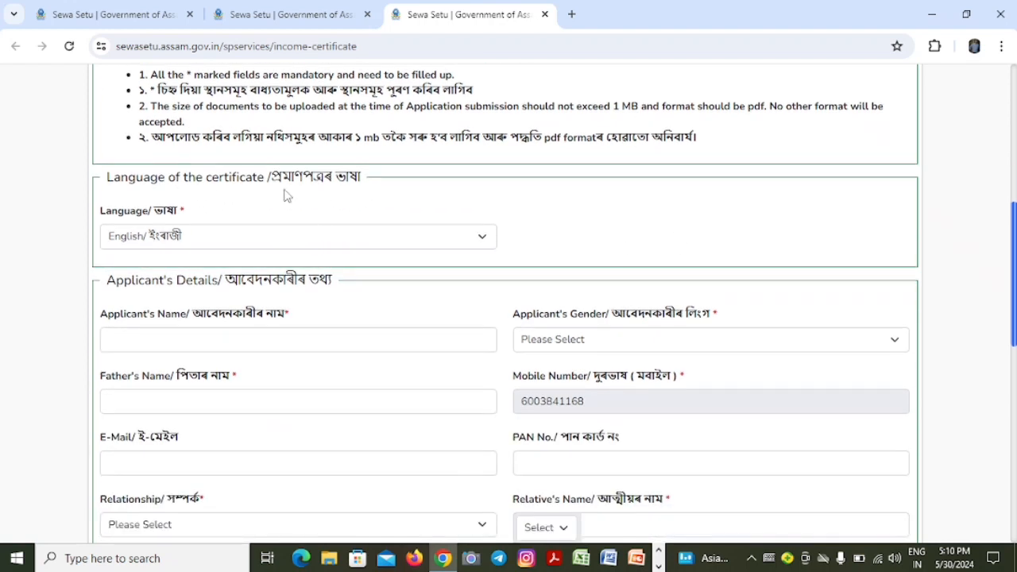
pyautogui.click(286, 240)
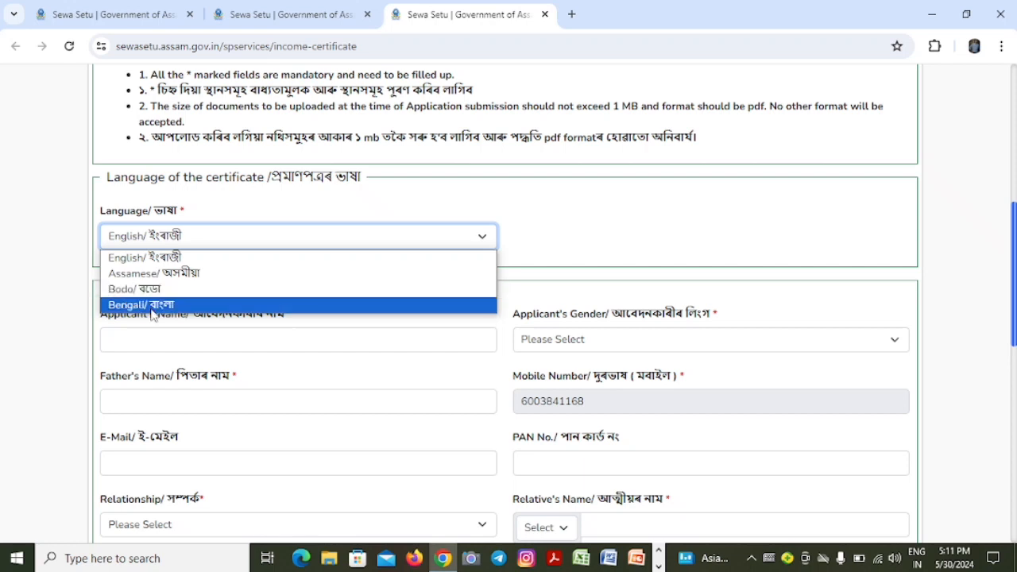
pyautogui.click(318, 256)
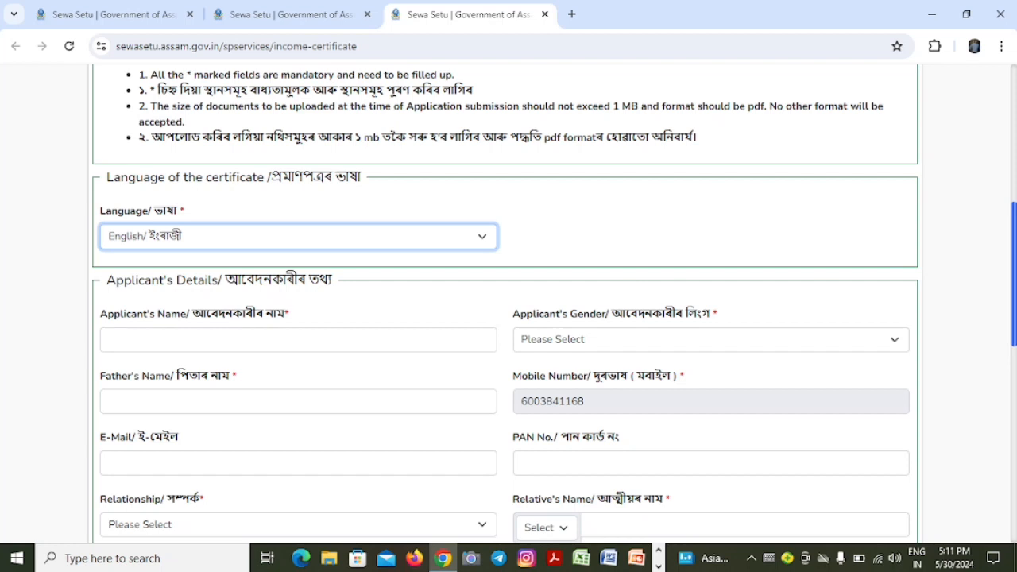
# Fill in the applicant's full name from the saved suggestions and set the applicant's gender to Male.
pyautogui.scroll(-2, 509, 302)
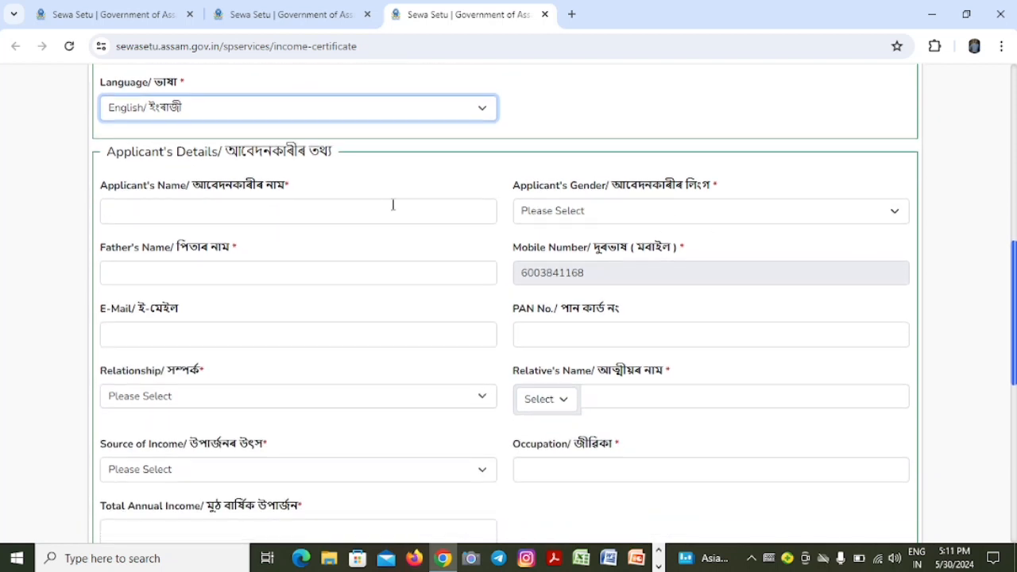
pyautogui.click(216, 207)
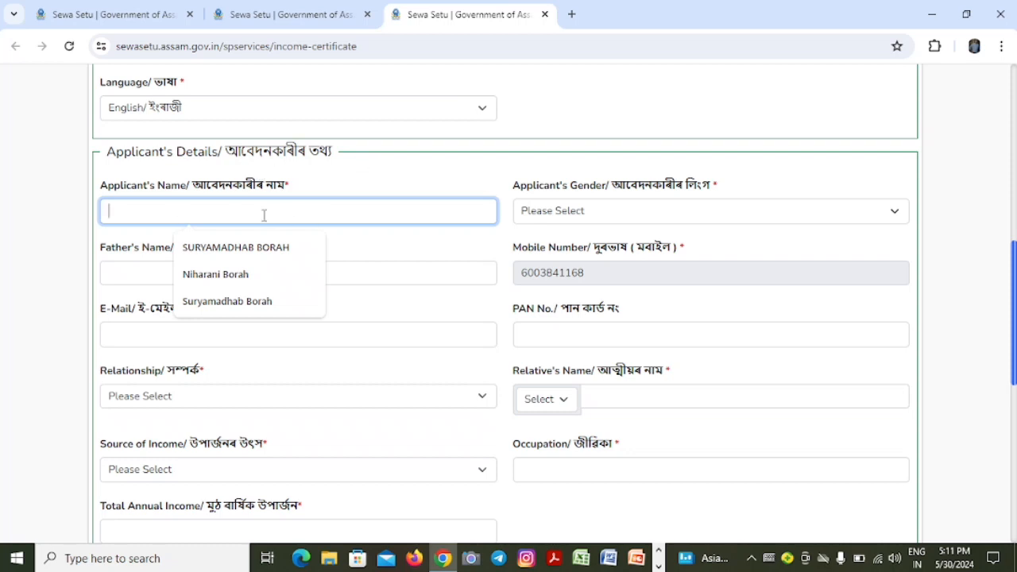
pyautogui.click(236, 254)
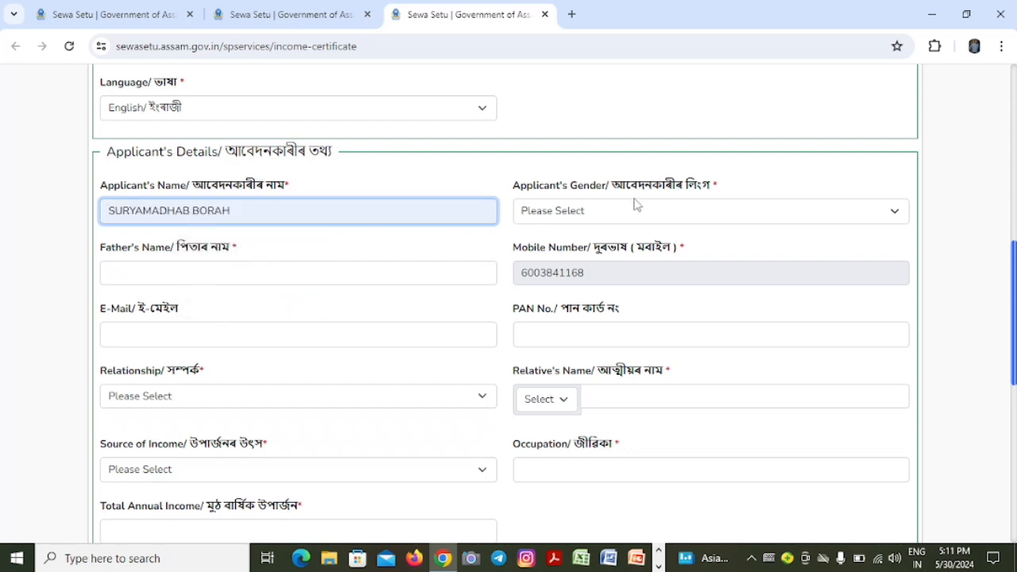
pyautogui.click(614, 221)
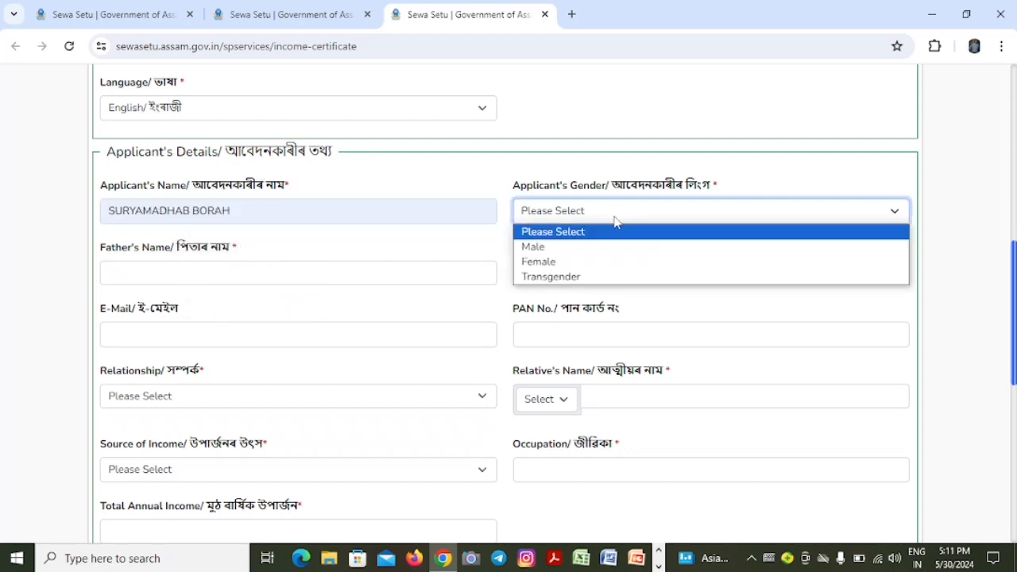
pyautogui.click(570, 252)
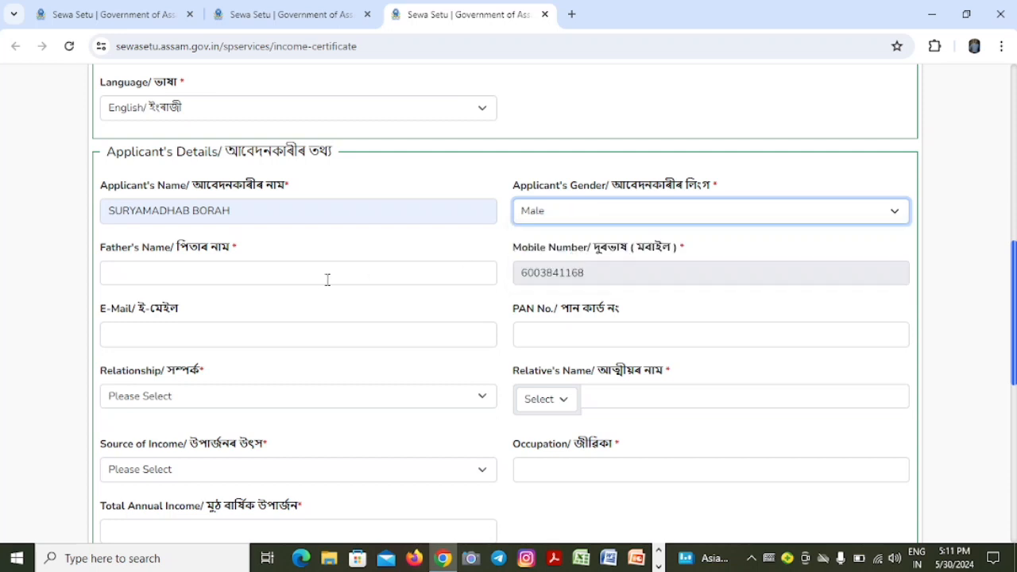
# Fill in the father's name from the saved suggestions and check the optional e-mail and PAN fields.
pyautogui.click(248, 275)
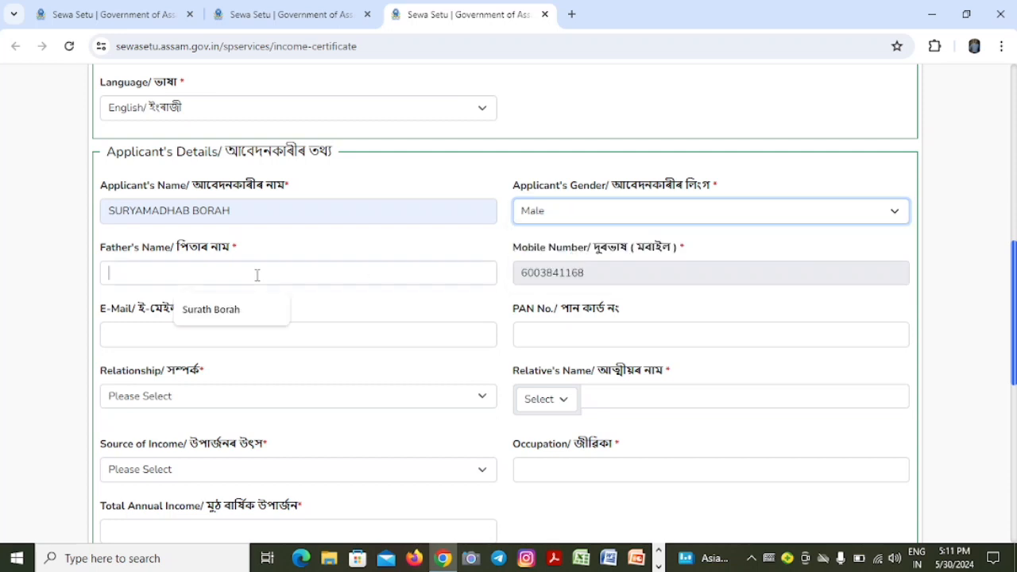
pyautogui.click(230, 315)
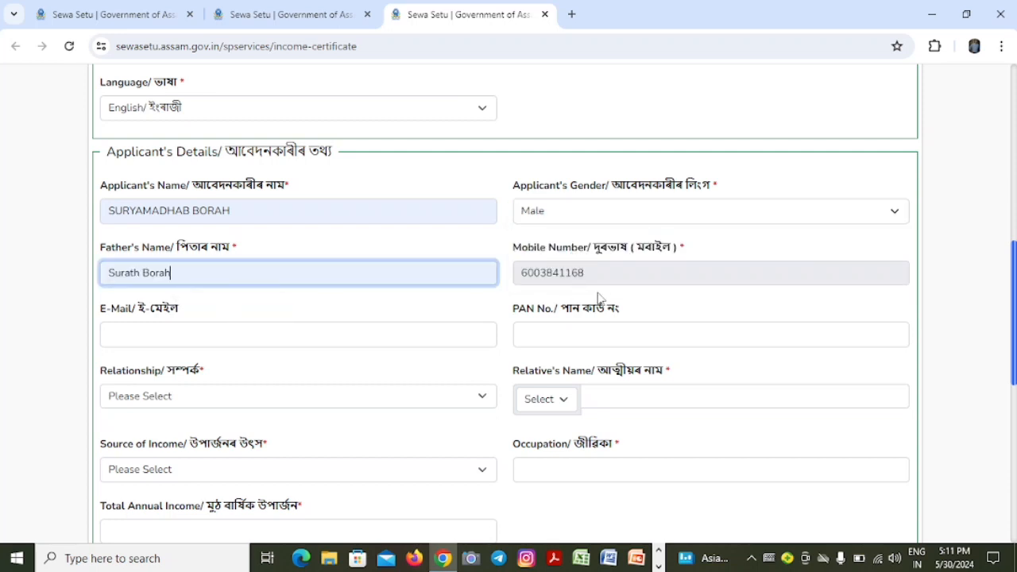
pyautogui.click(280, 339)
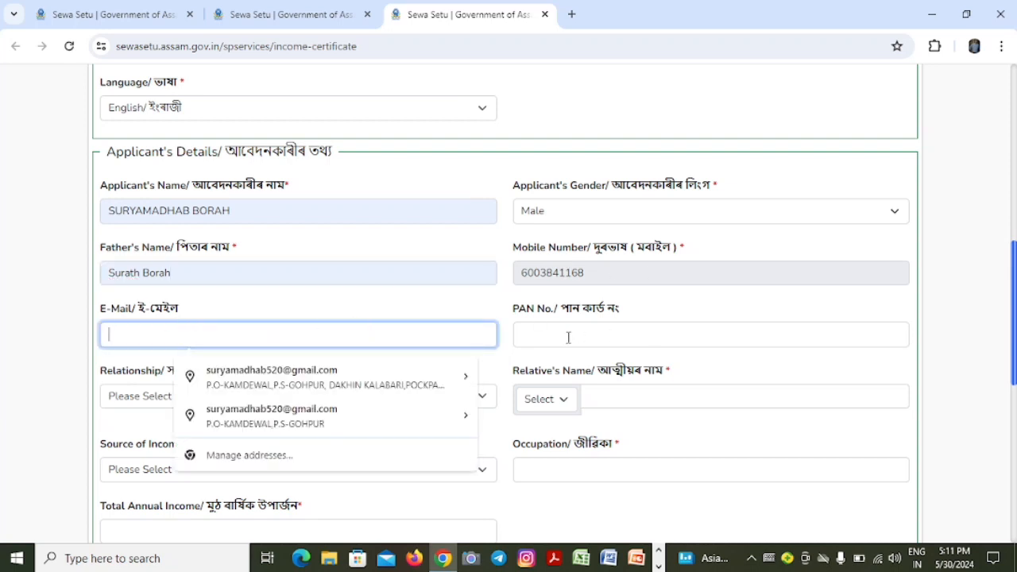
pyautogui.click(622, 328)
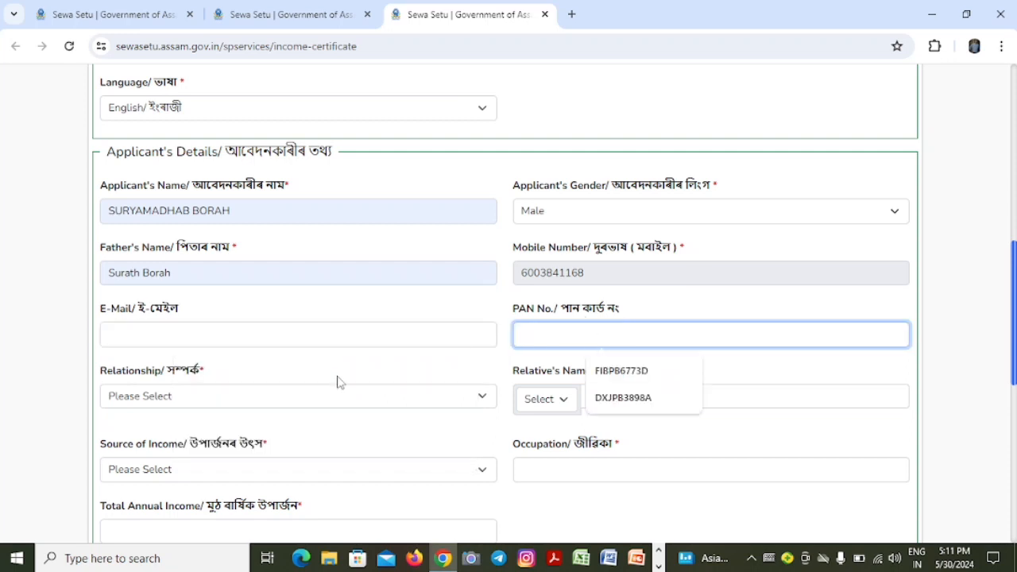
# Enter the relative's name from the saved suggestions with the title Mr, and set the relationship to Son Of.
pyautogui.click(213, 392)
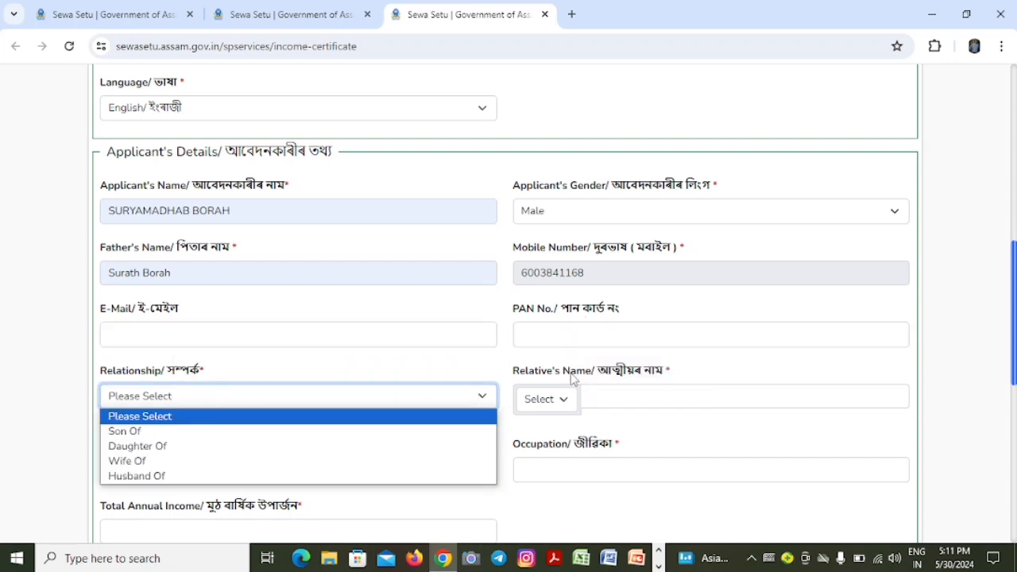
pyautogui.click(696, 408)
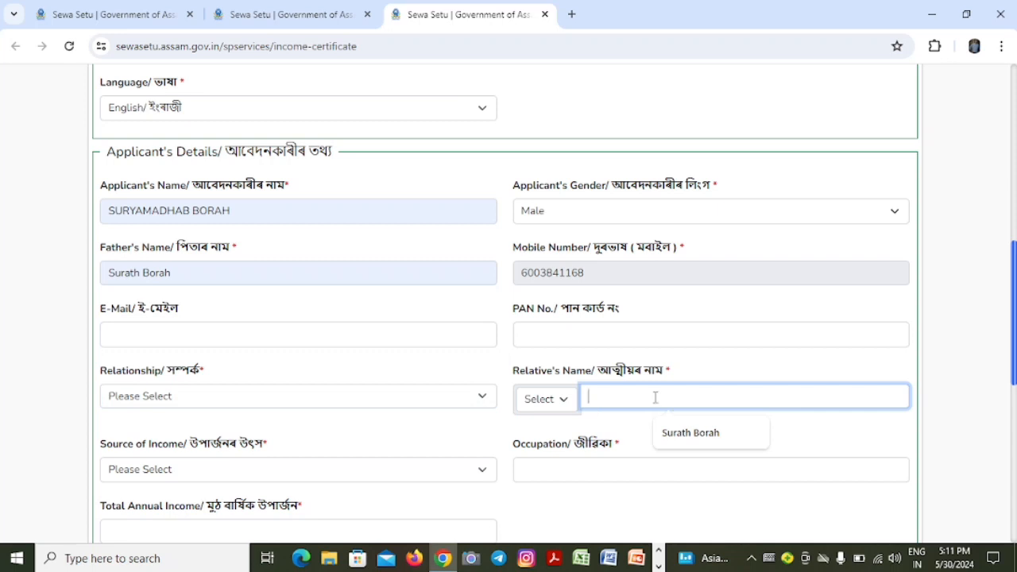
pyautogui.click(687, 432)
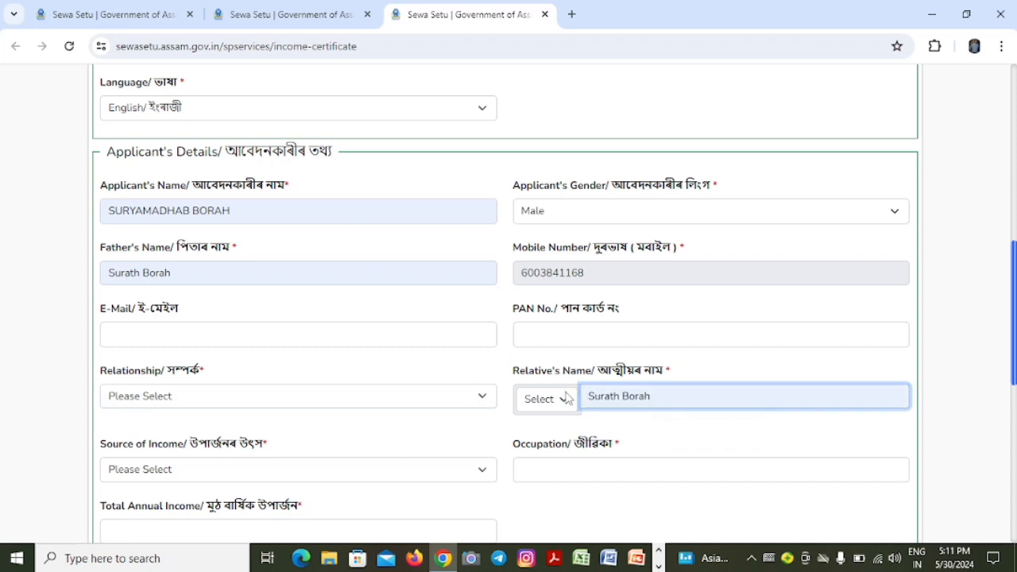
pyautogui.click(567, 398)
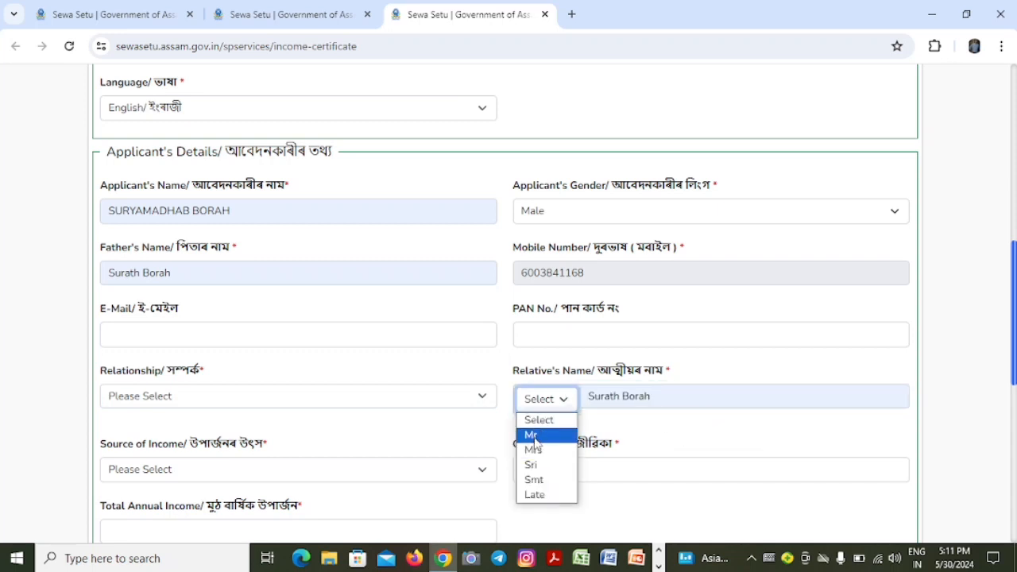
pyautogui.click(534, 436)
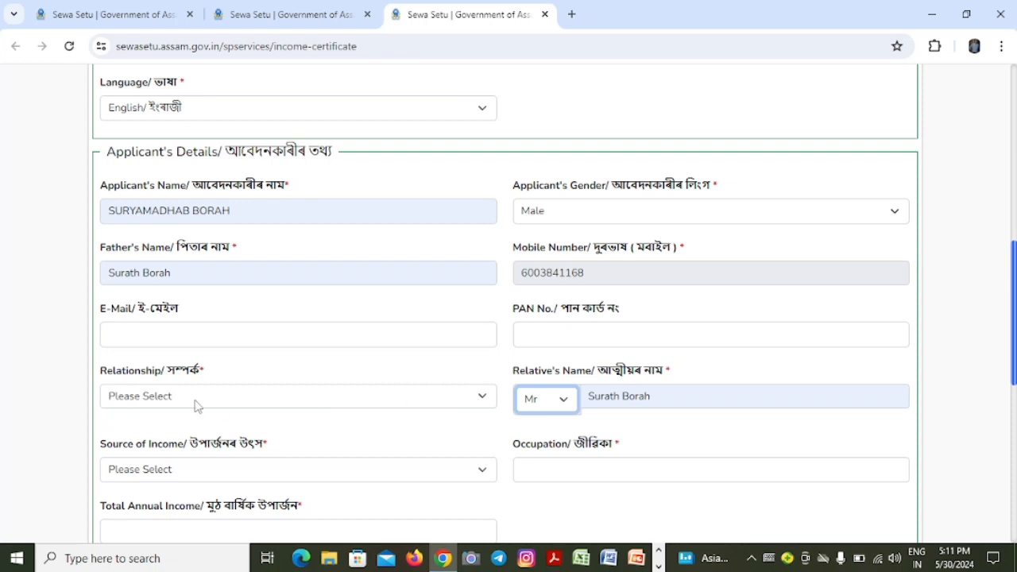
pyautogui.click(268, 399)
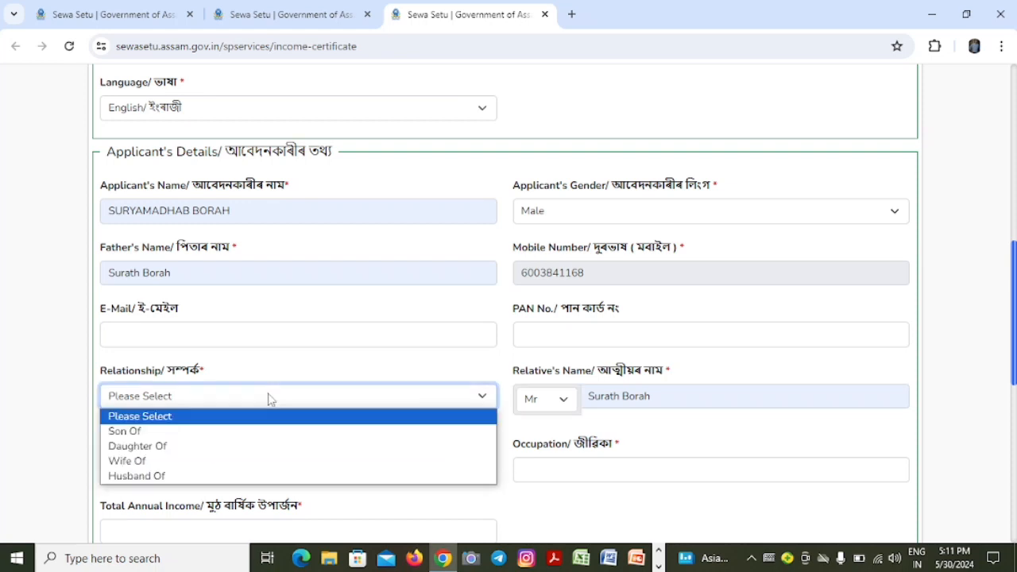
pyautogui.click(251, 421)
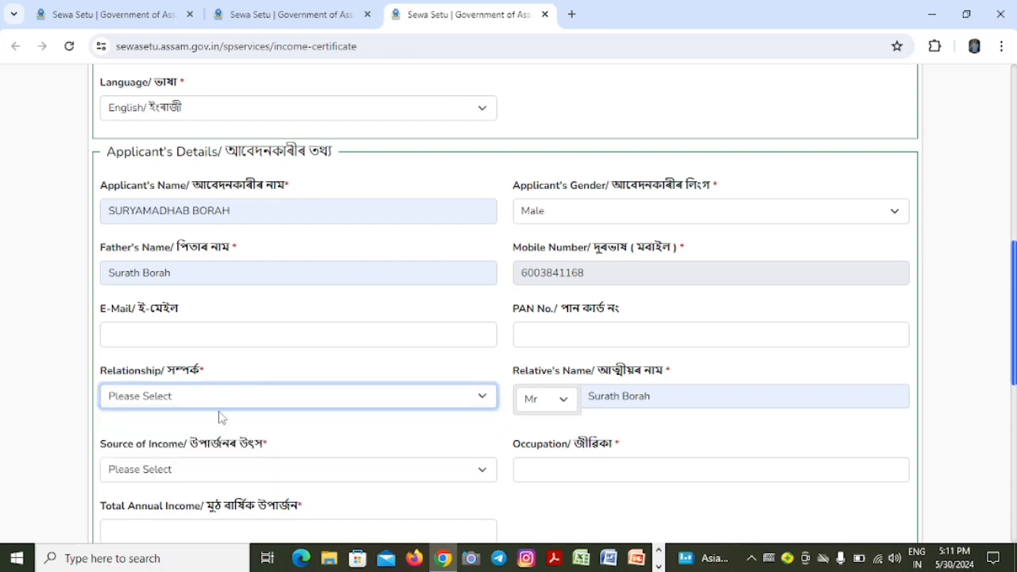
pyautogui.click(218, 395)
pyautogui.click(177, 429)
# Set the source of income to Cultivation, the occupation to Farmer and the total annual income to 90000.
pyautogui.scroll(-3, 509, 318)
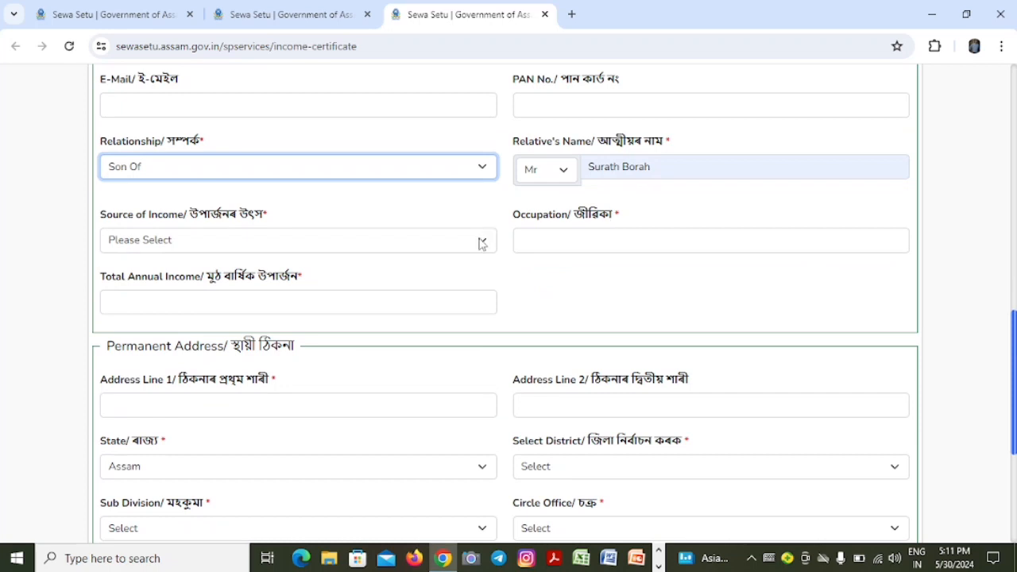
pyautogui.click(480, 241)
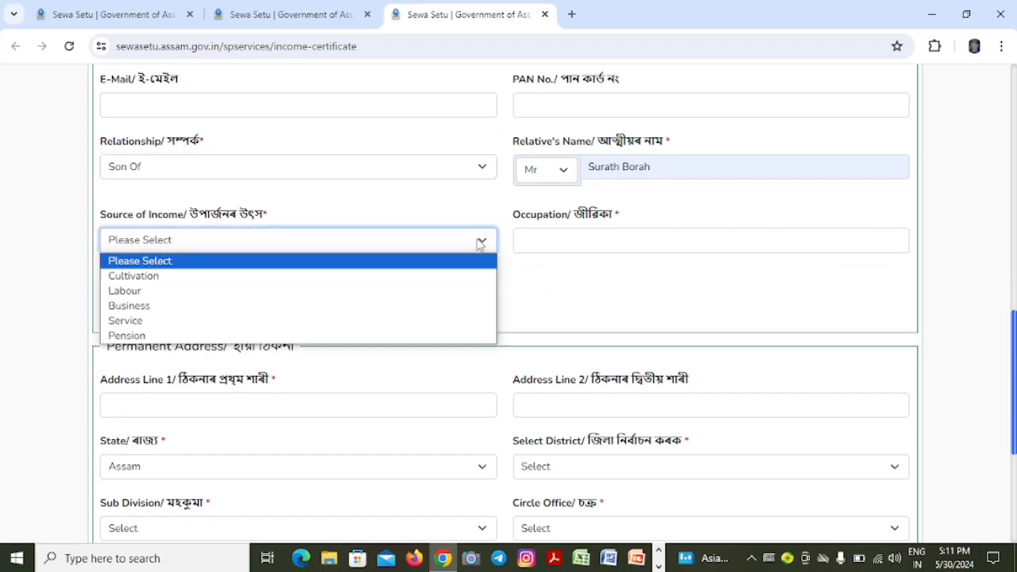
pyautogui.click(226, 278)
pyautogui.click(581, 244)
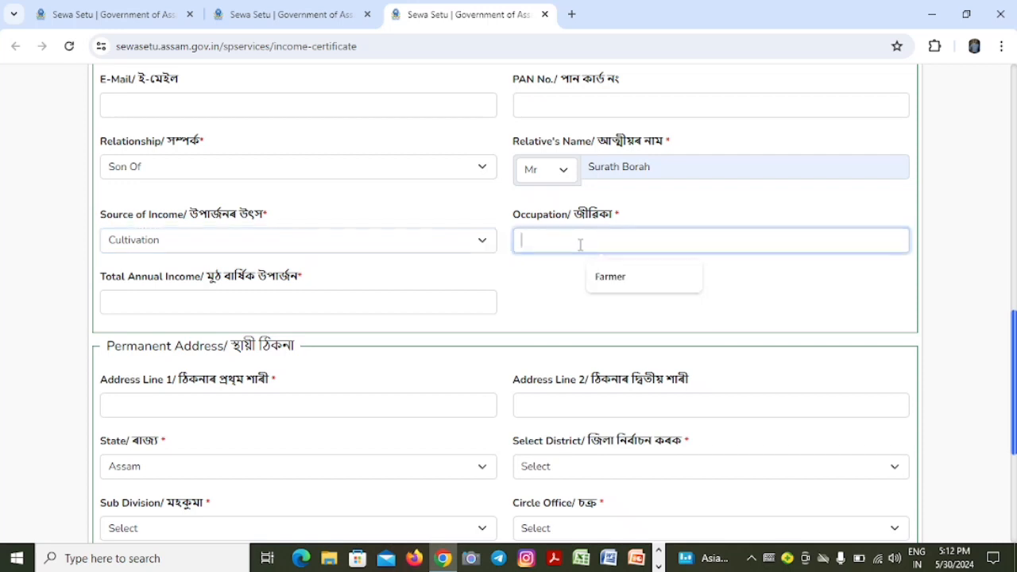
pyautogui.click(627, 281)
pyautogui.click(329, 301)
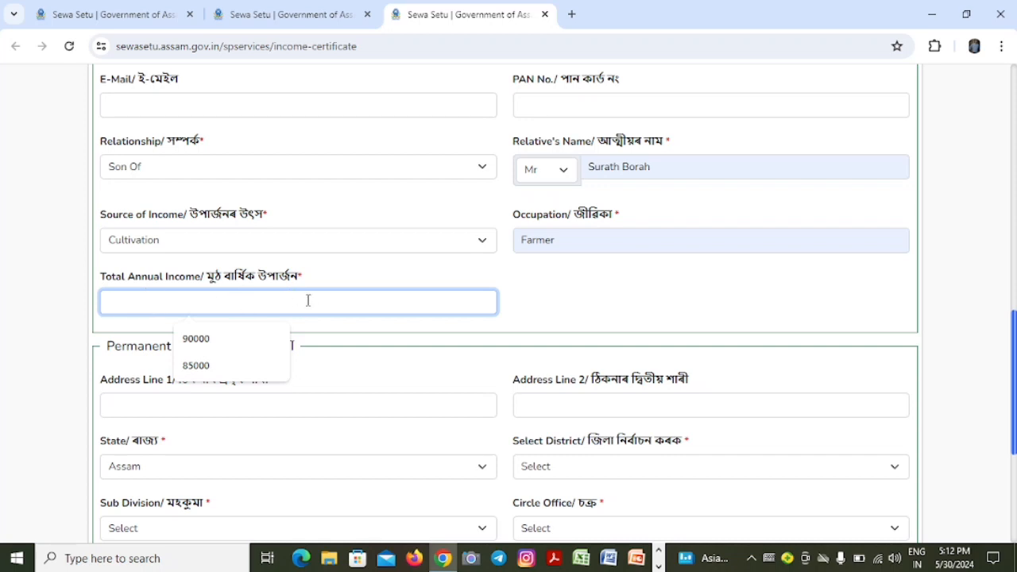
pyautogui.click(236, 339)
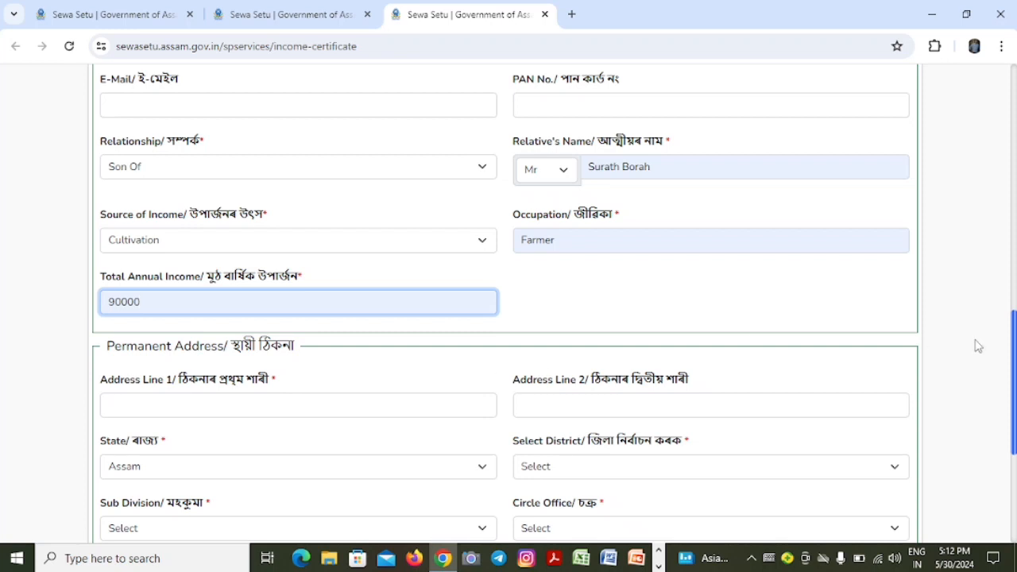
# Fill in both address lines of the permanent address from the saved suggestions.
pyautogui.scroll(-2, 506, 309)
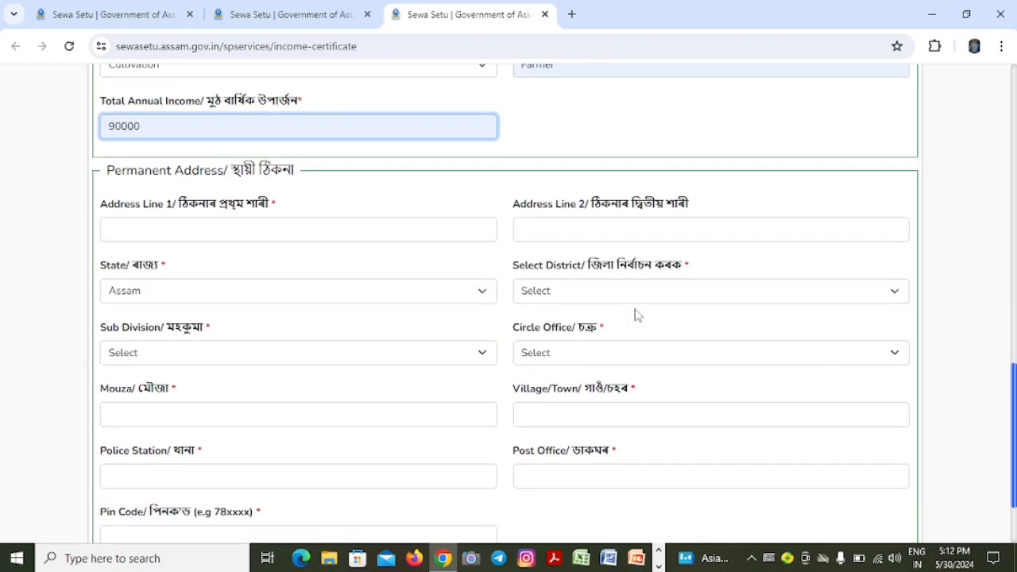
pyautogui.click(291, 224)
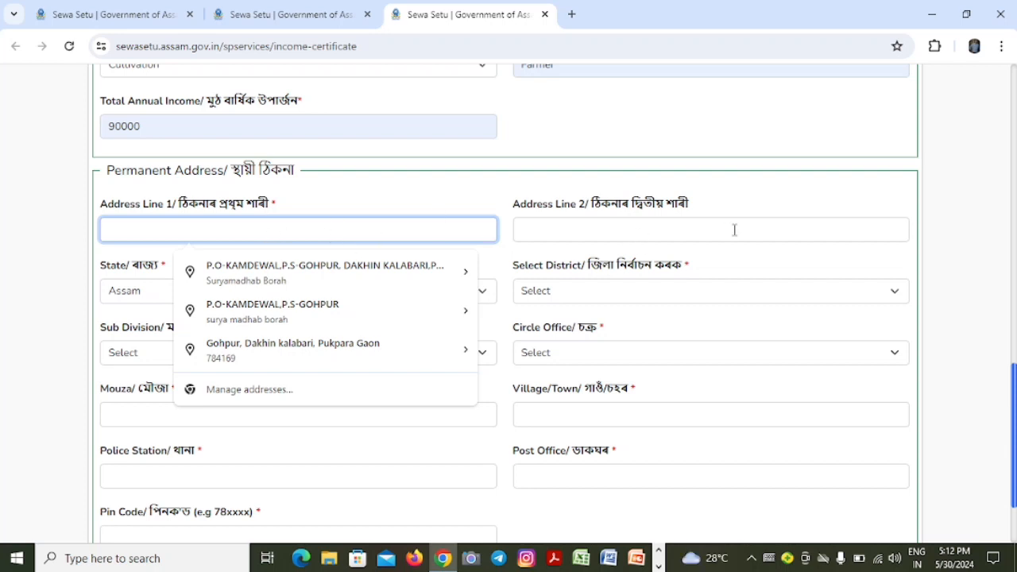
pyautogui.click(334, 282)
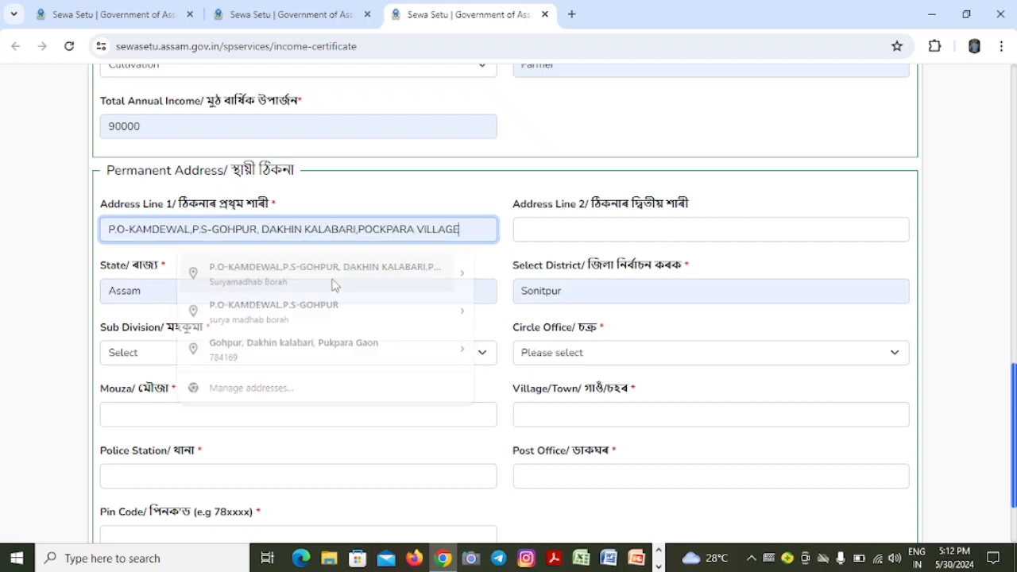
pyautogui.click(624, 236)
pyautogui.click(625, 267)
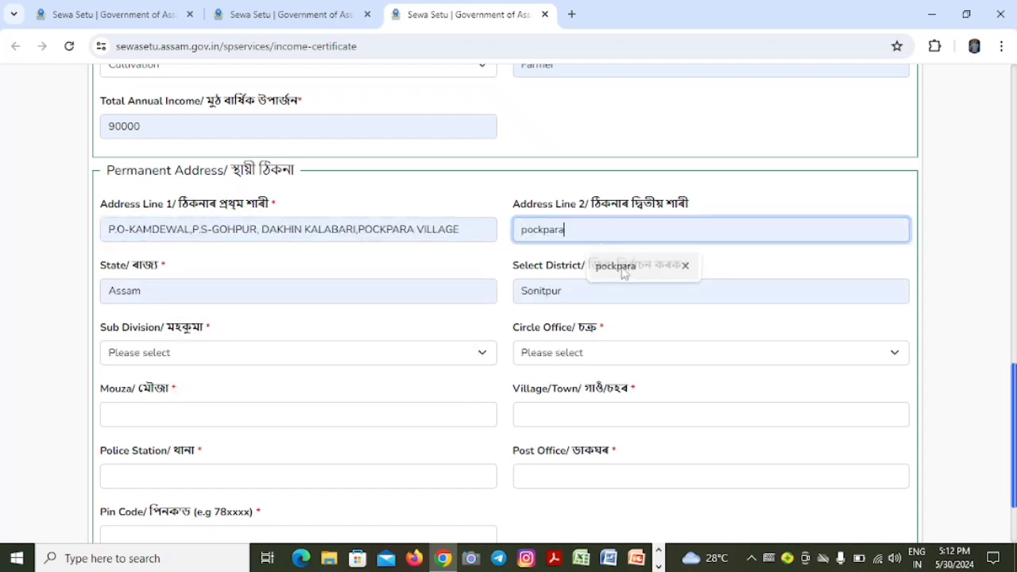
# Select the applicant's district, sub division and circle office for the permanent address.
pyautogui.click(664, 290)
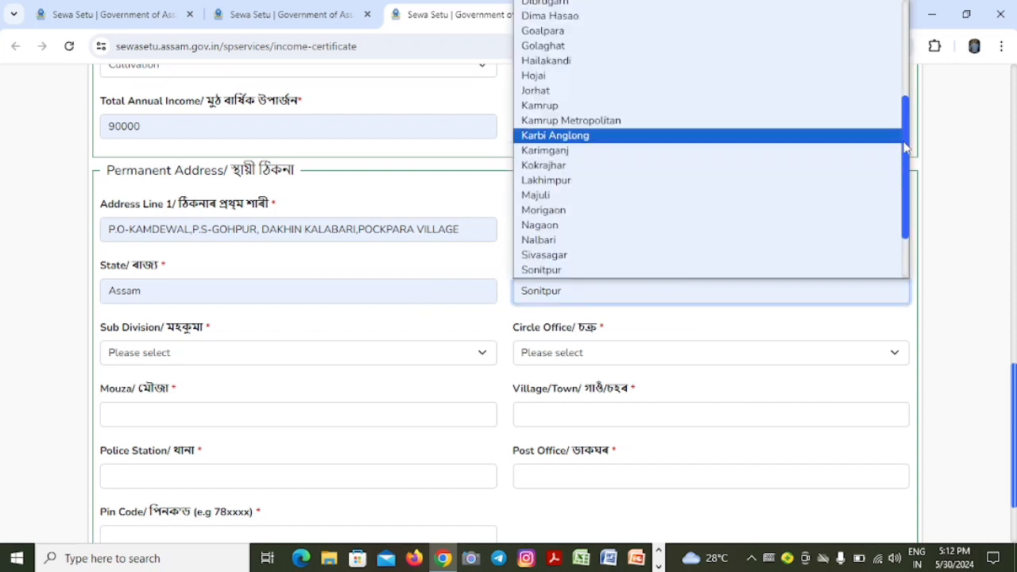
pyautogui.moveTo(906, 147); pyautogui.dragTo(906, 51)
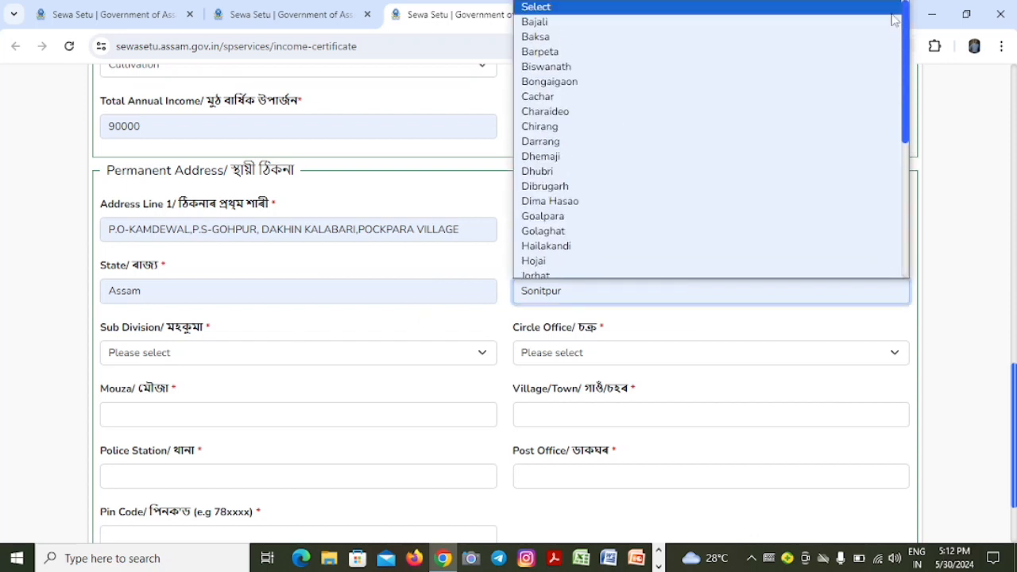
pyautogui.click(560, 67)
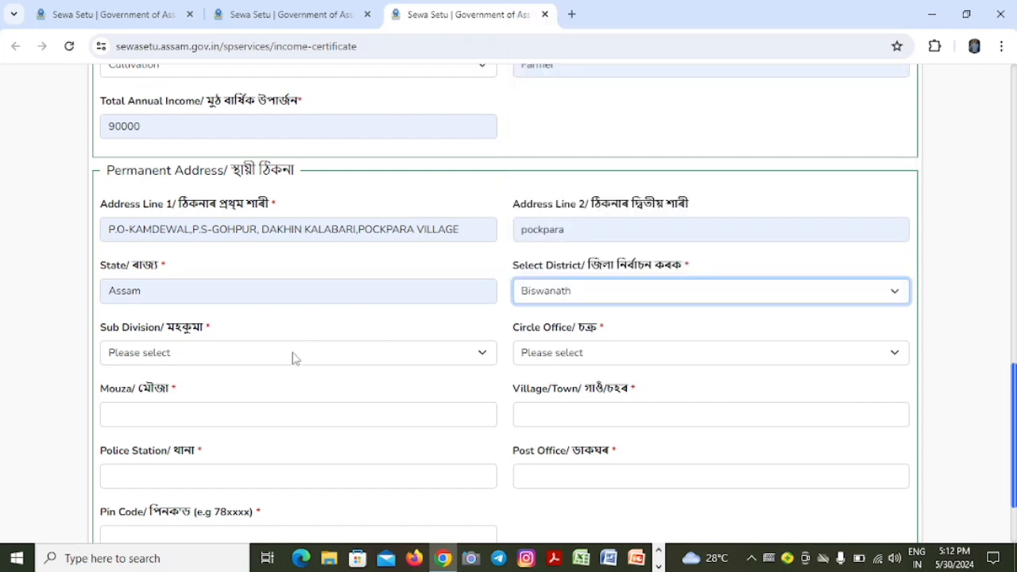
pyautogui.click(346, 357)
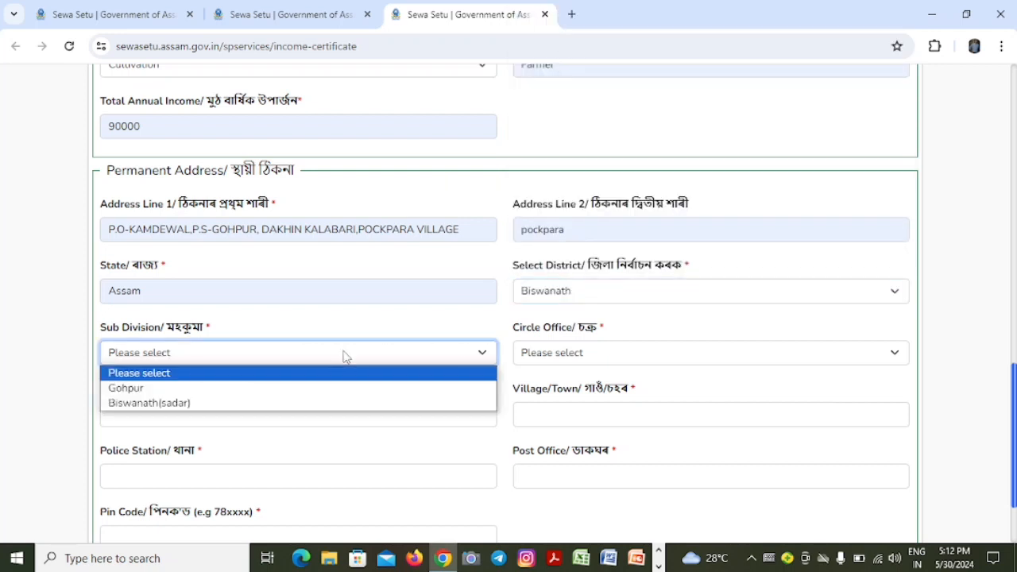
pyautogui.click(284, 389)
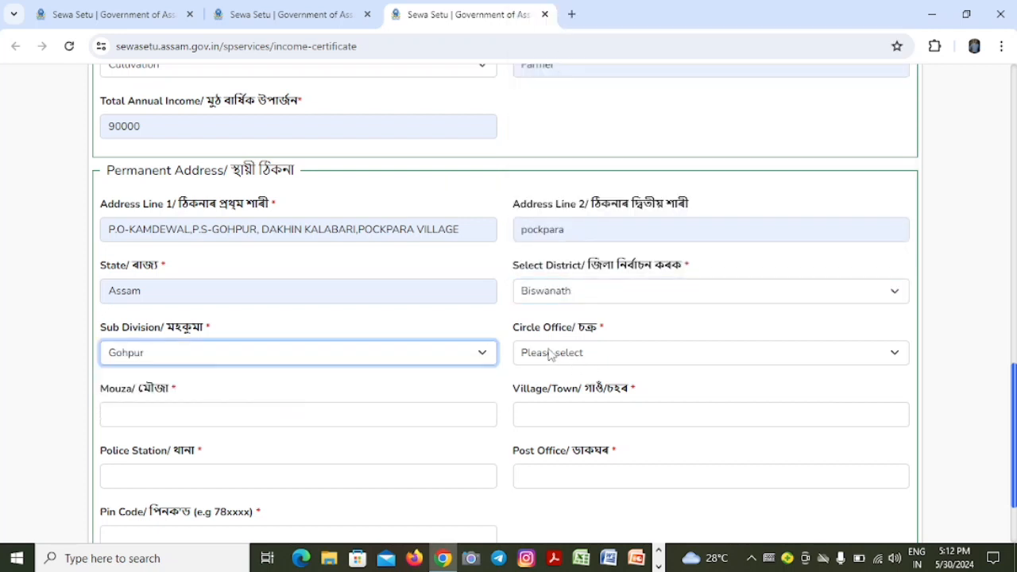
pyautogui.click(693, 355)
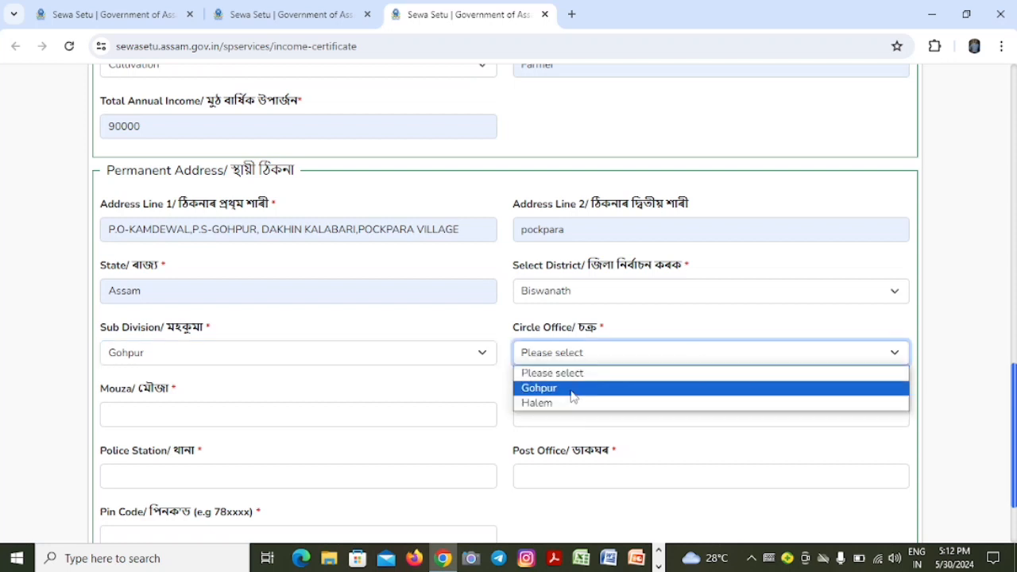
pyautogui.click(573, 390)
# Fill in the applicant's mouza and village or town in the permanent address.
pyautogui.click(375, 423)
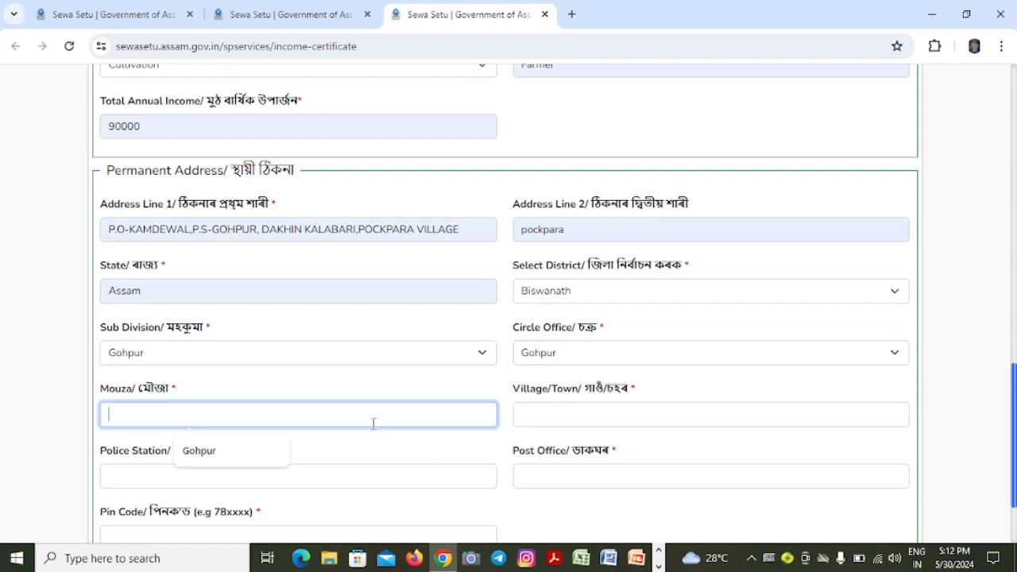
pyautogui.click(208, 452)
pyautogui.click(612, 405)
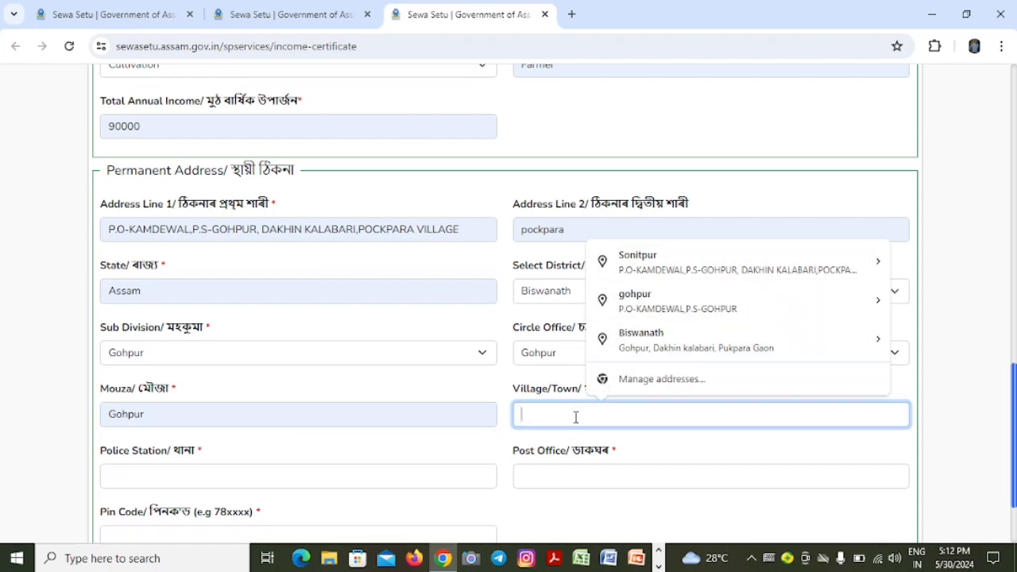
pyautogui.write('Pukpara Gaon')
pyautogui.click(641, 457)
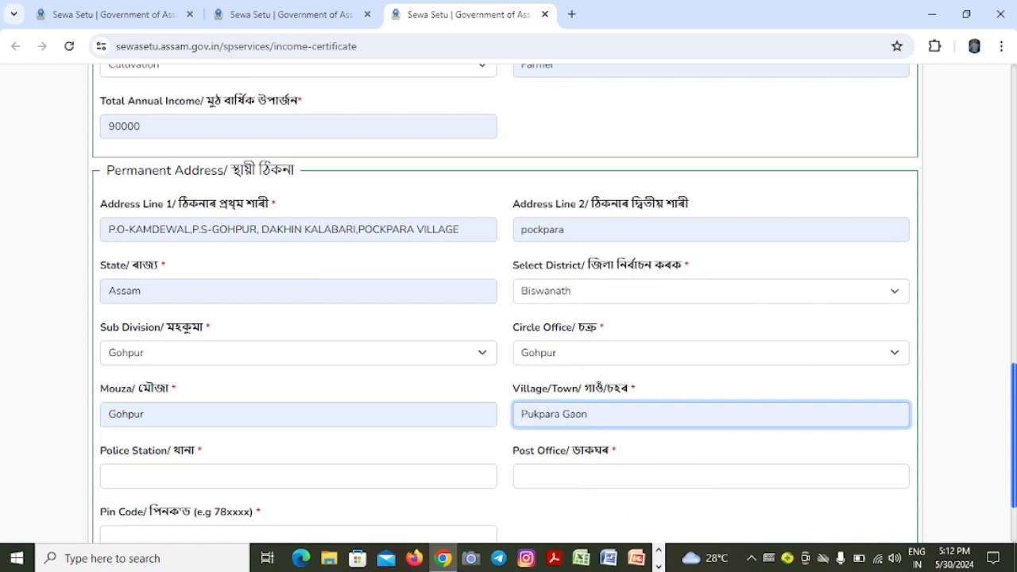
# Complete the permanent address with the applicant's police station, postal code and post office.
pyautogui.scroll(-2, 509, 302)
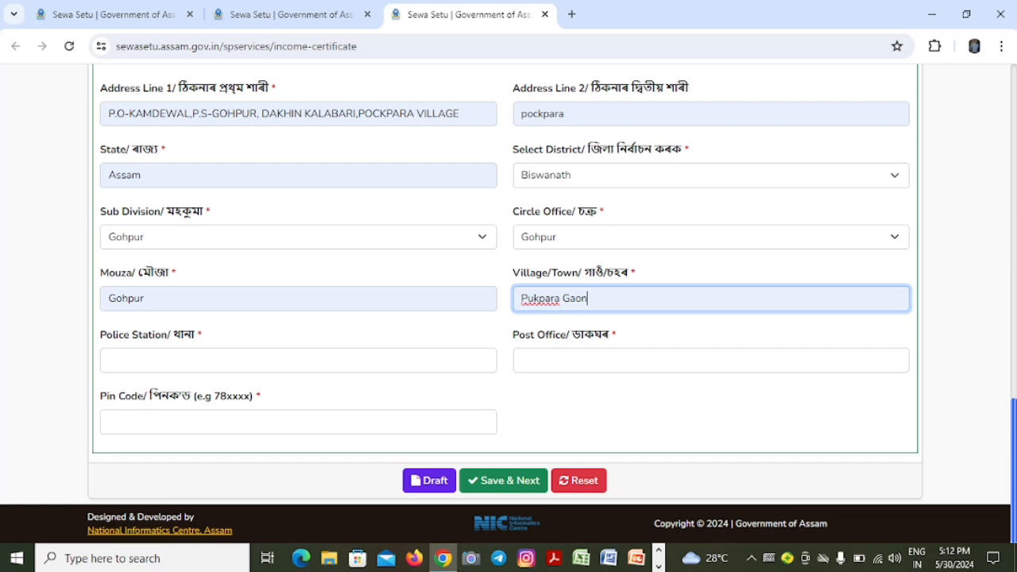
pyautogui.click(338, 356)
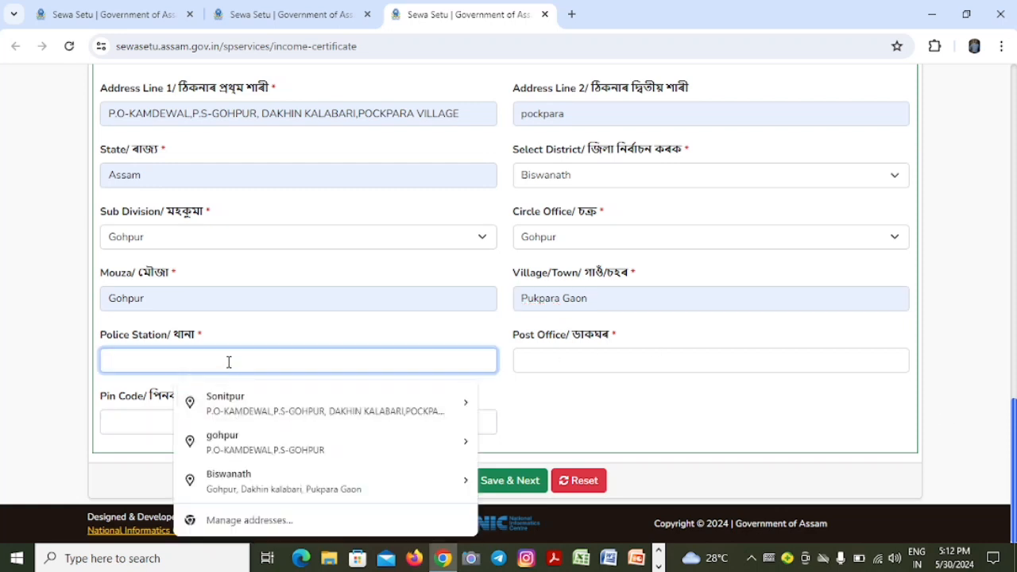
pyautogui.write('gohpur')
pyautogui.click(237, 397)
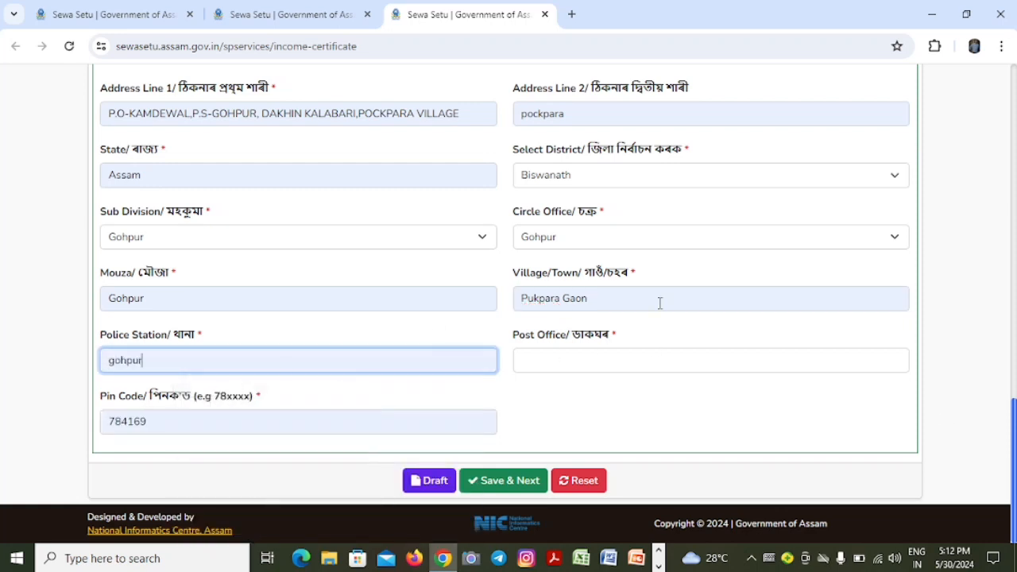
pyautogui.click(623, 359)
pyautogui.click(612, 397)
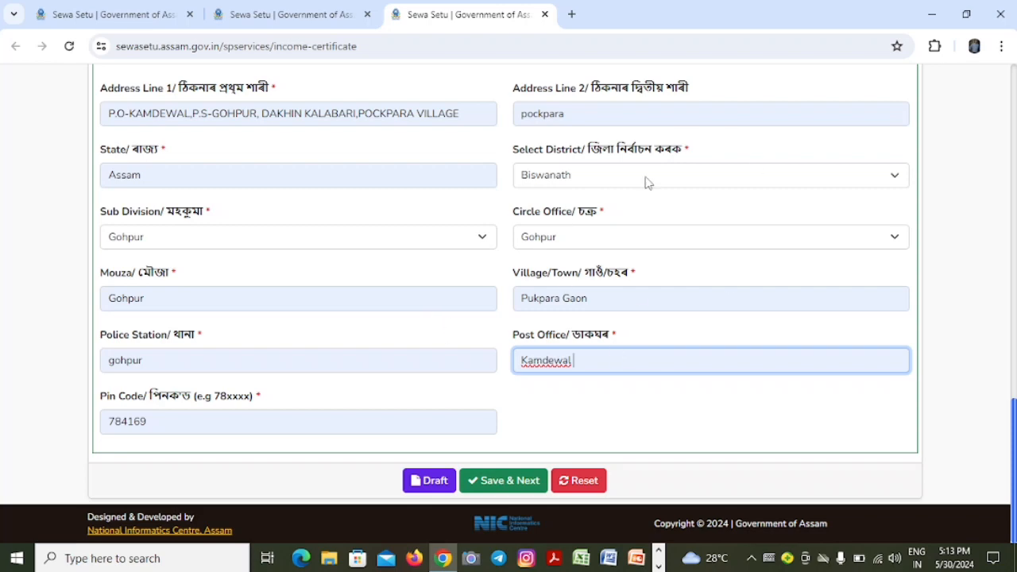
# Save the completed application form and confirm proceeding to the enclosure upload.
pyautogui.moveTo(1014, 460)
pyautogui.mouseDown()
pyautogui.moveTo(1013, 226)
pyautogui.moveTo(1013, 456)
pyautogui.mouseUp()
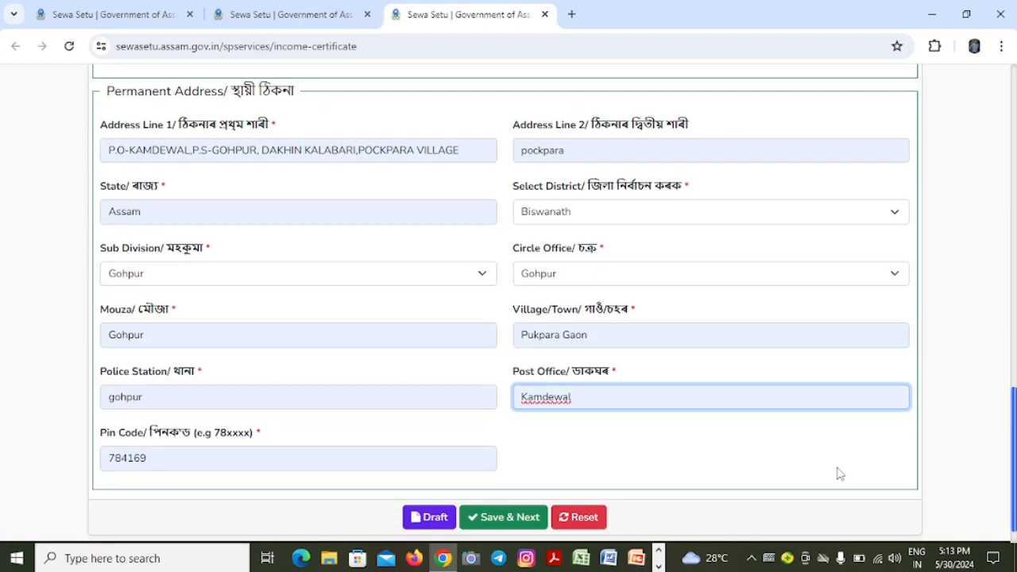
pyautogui.click(509, 520)
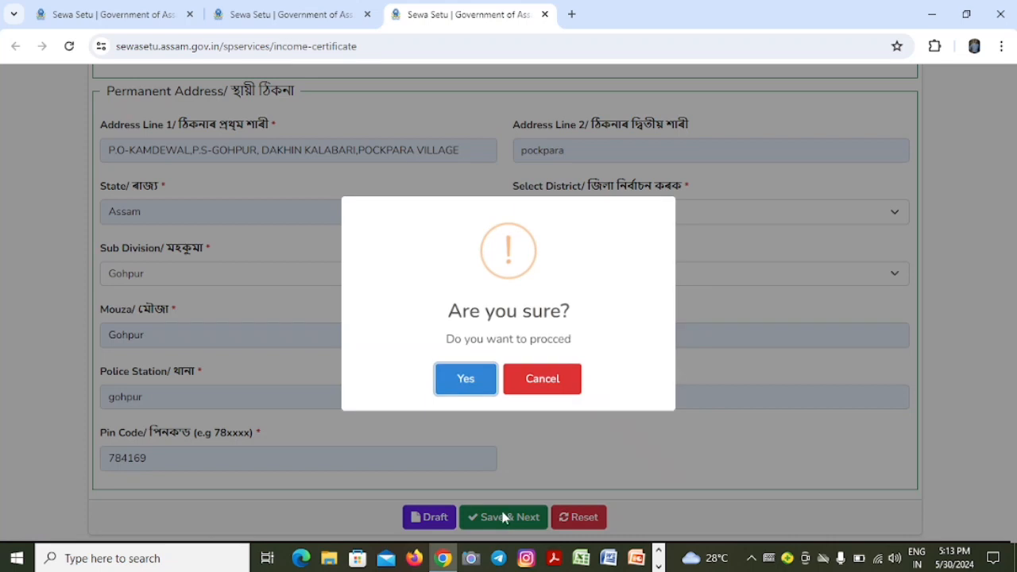
pyautogui.click(466, 379)
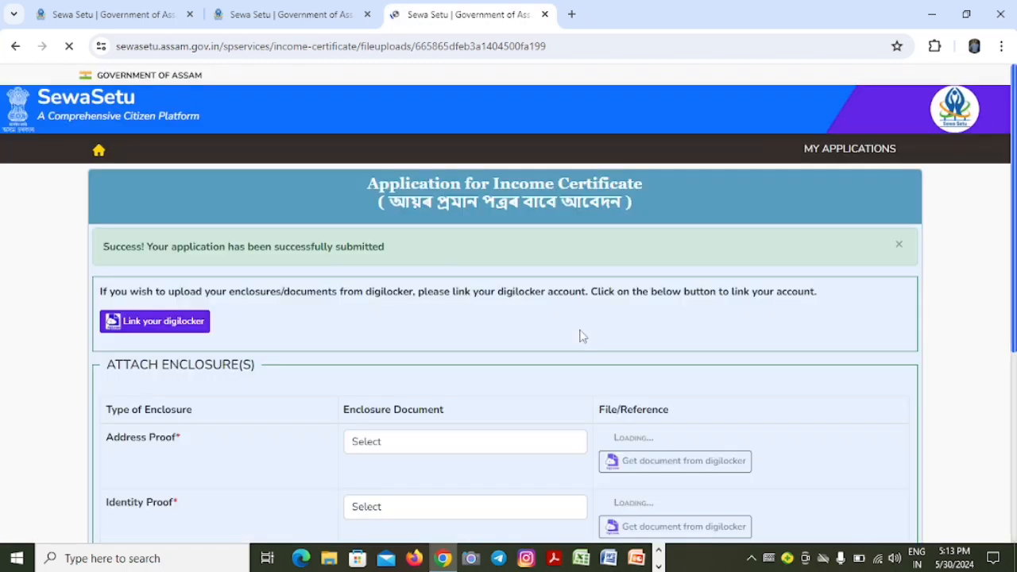
# Attach the HS Marksheet PDF from Downloads as the Address Proof enclosure, with Address Proof as its document type.
pyautogui.scroll(-2, 922, 230)
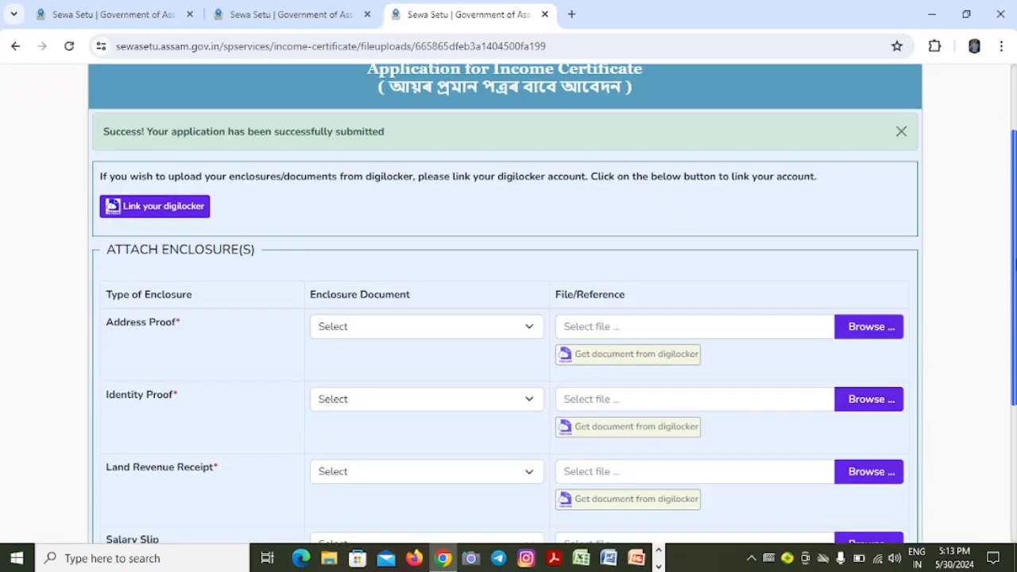
pyautogui.scroll(-1, 1003, 295)
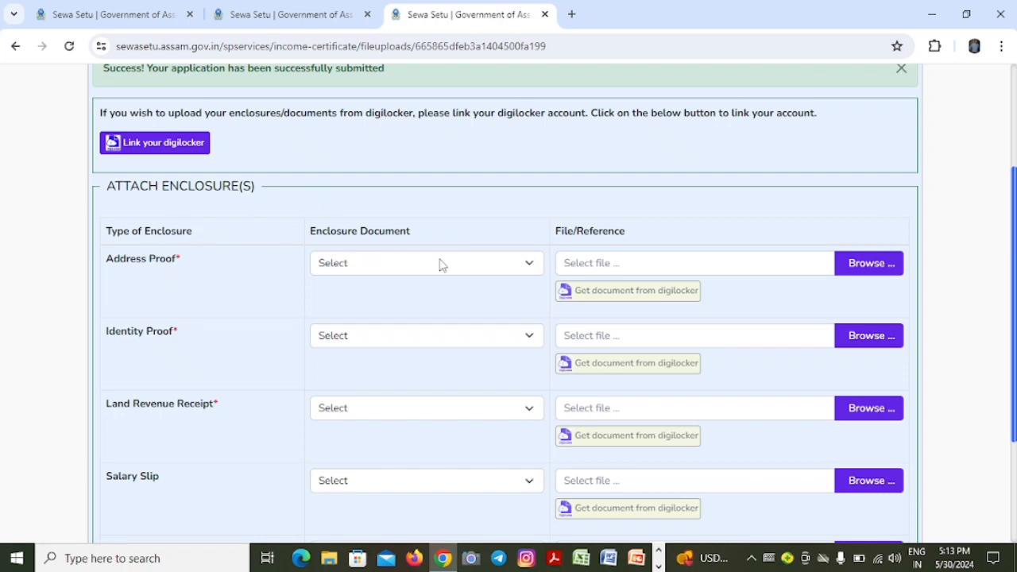
pyautogui.click(409, 266)
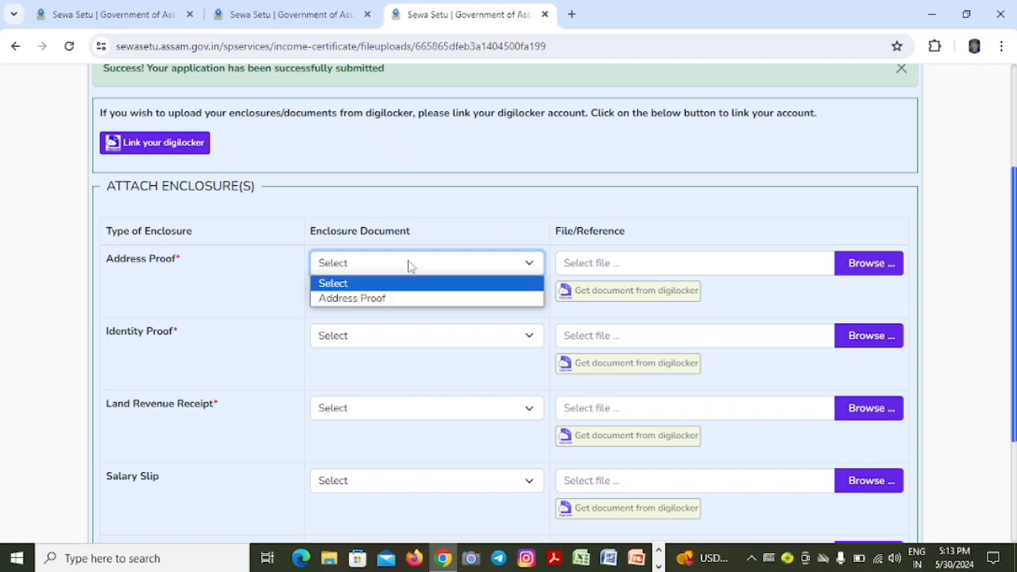
pyautogui.click(390, 301)
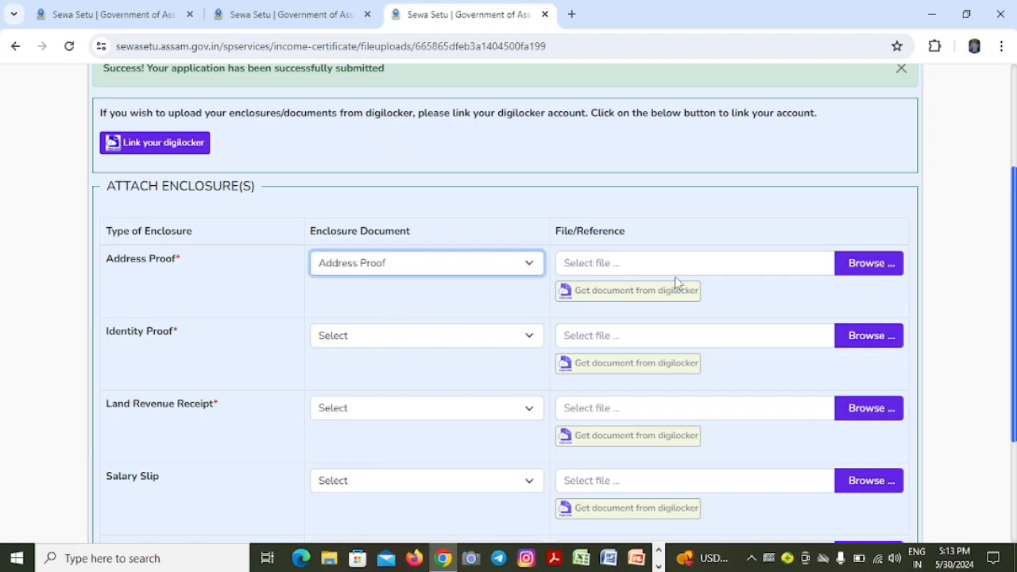
pyautogui.click(858, 271)
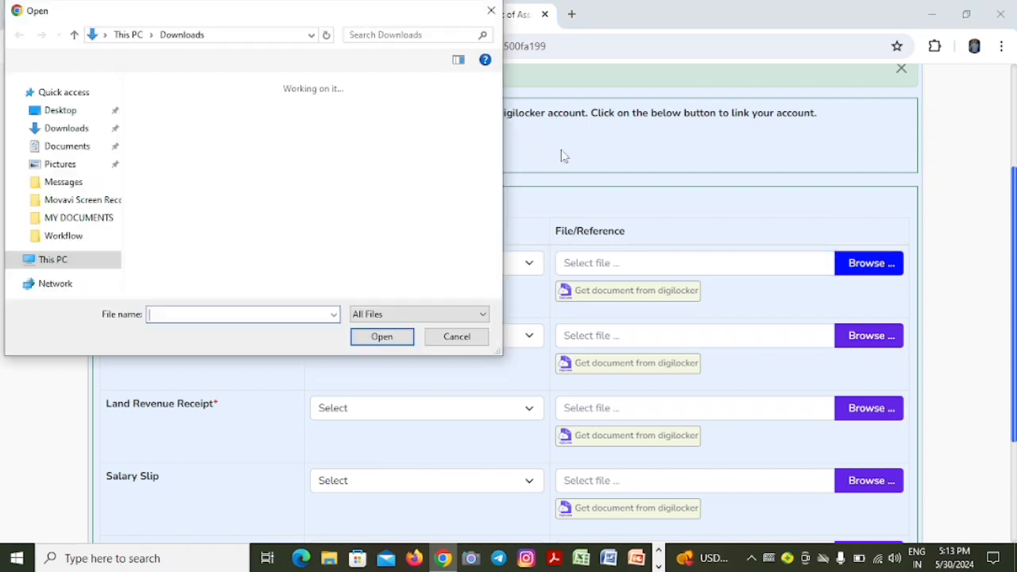
pyautogui.click(347, 159)
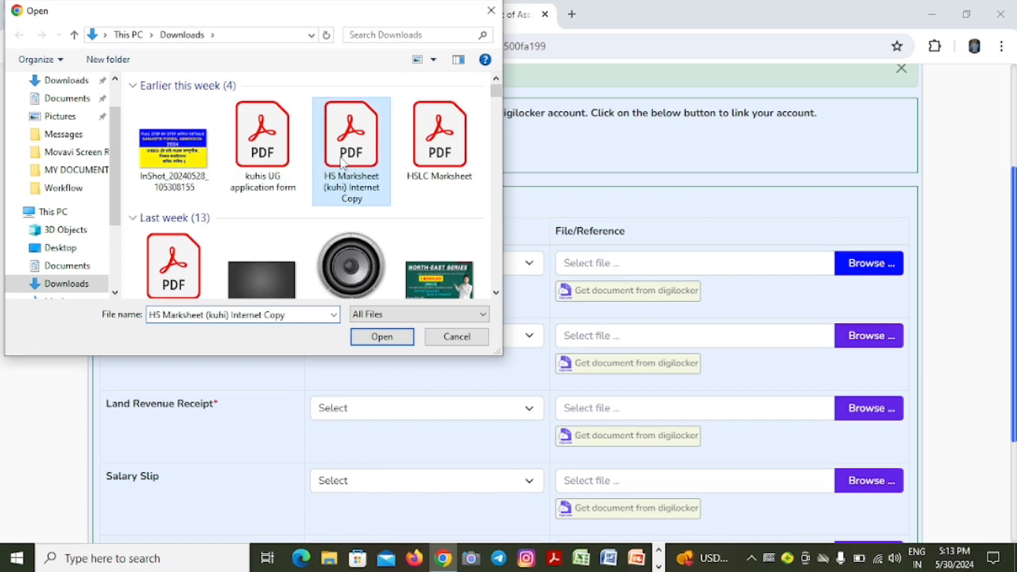
pyautogui.click(382, 338)
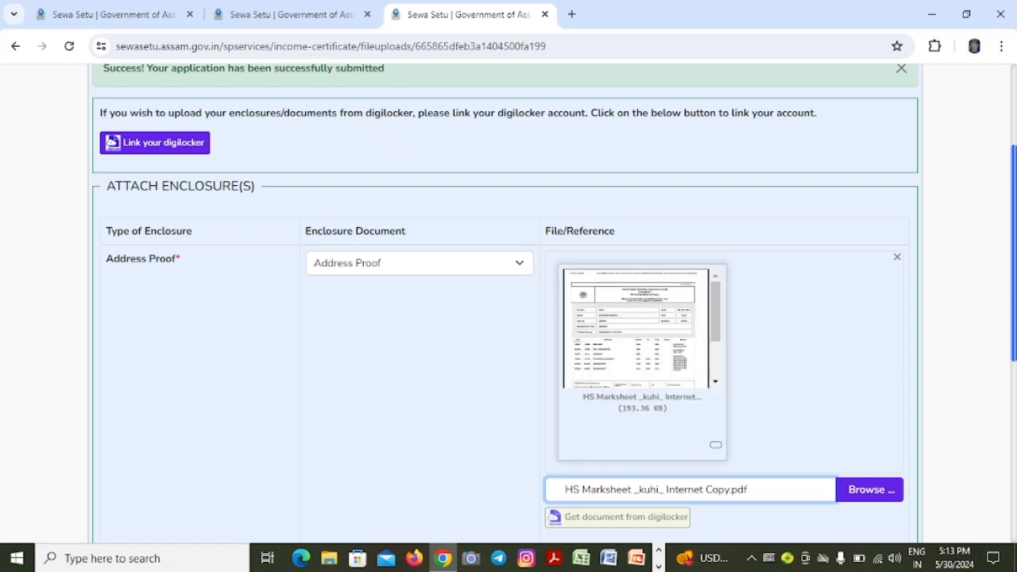
# Attach the UG application form PDF as the Identity Proof enclosure, with Identity Proof as its document type.
pyautogui.scroll(-4, 703, 354)
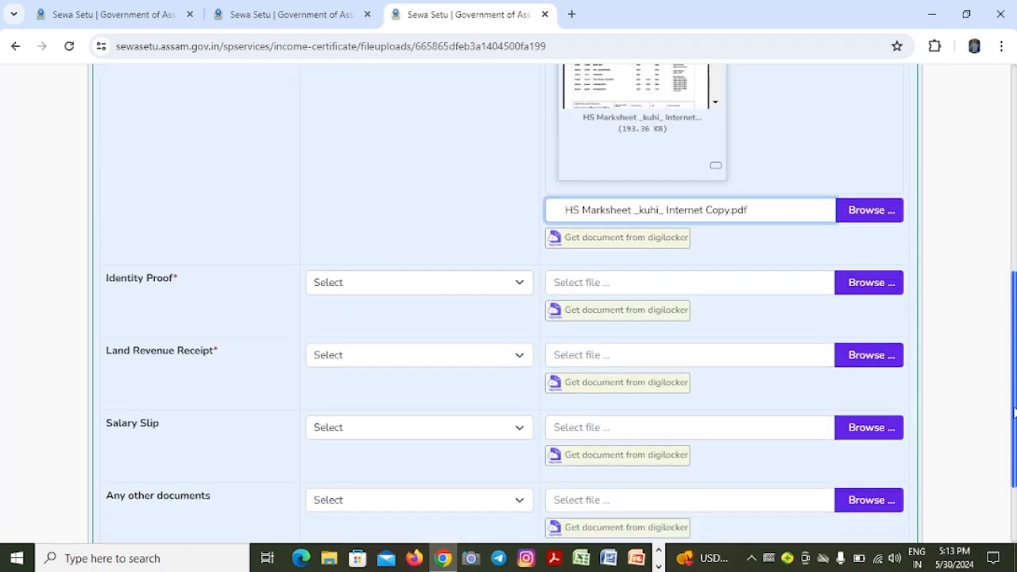
pyautogui.click(458, 252)
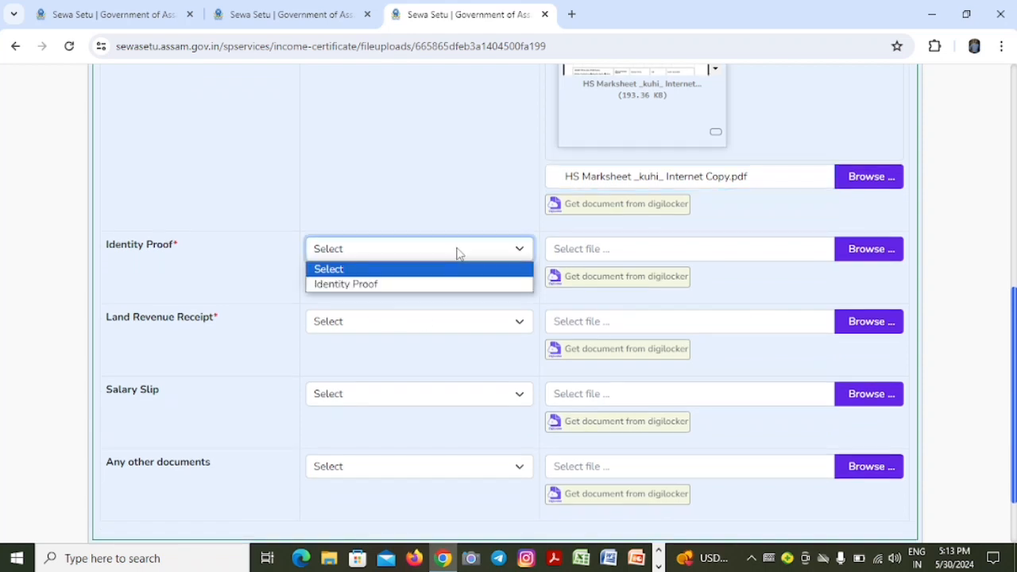
pyautogui.click(415, 284)
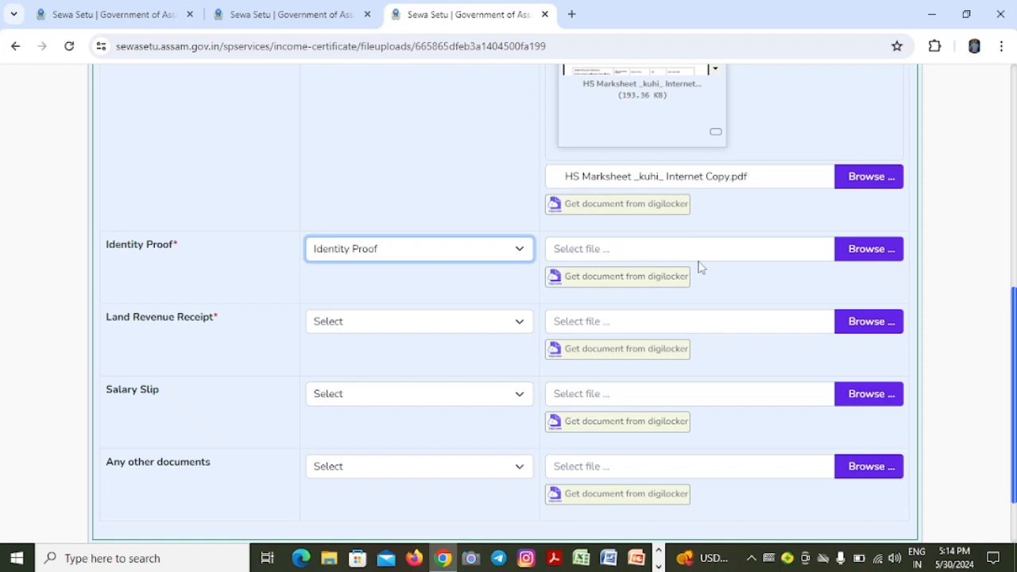
pyautogui.click(865, 252)
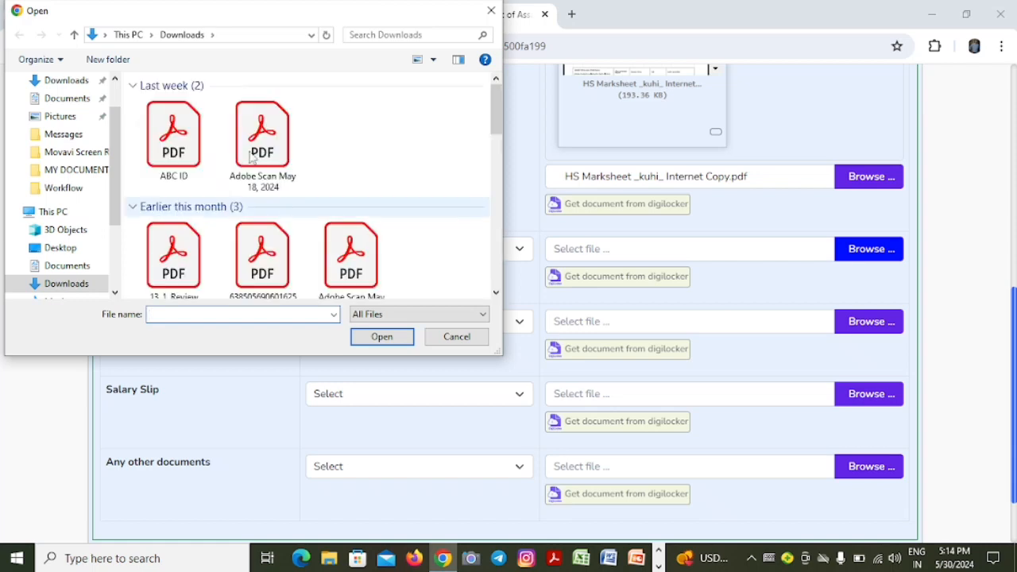
pyautogui.click(252, 156)
pyautogui.click(378, 339)
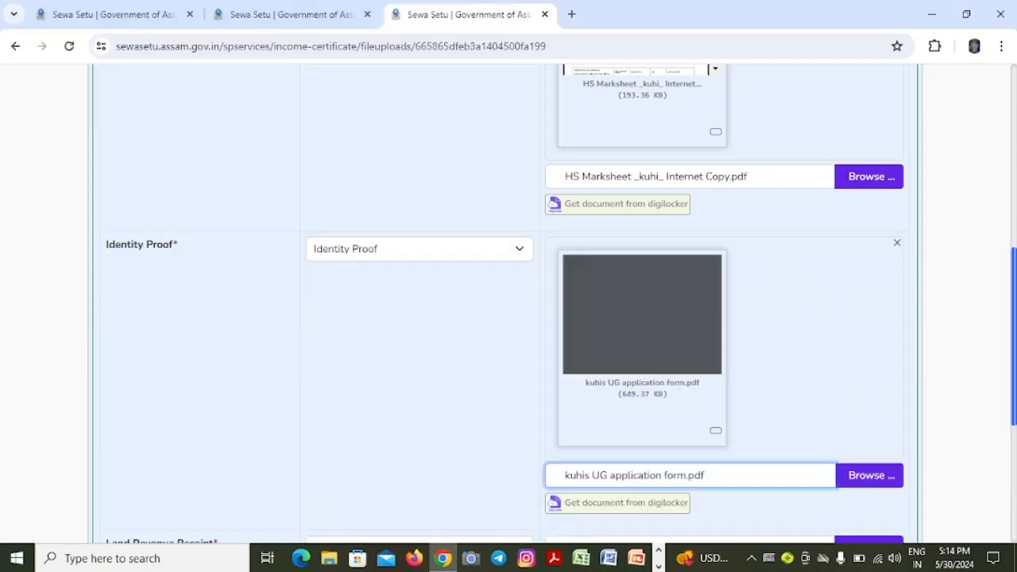
# Attach the HSLC Marksheet PDF as the Land Revenue Receipt enclosure, with Land Revenue Receipt as its document type.
pyautogui.scroll(-4, 997, 312)
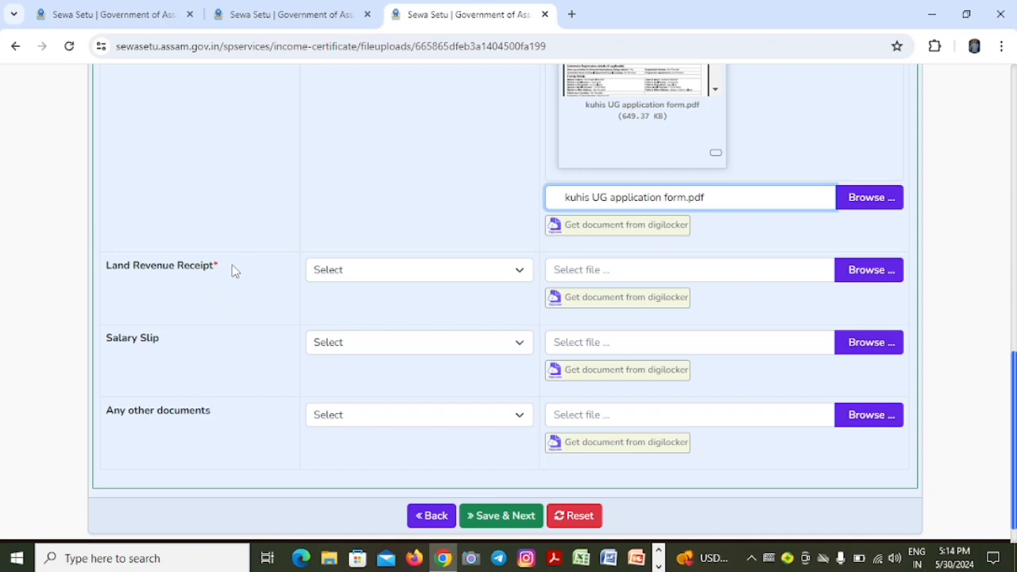
pyautogui.click(363, 276)
pyautogui.click(363, 305)
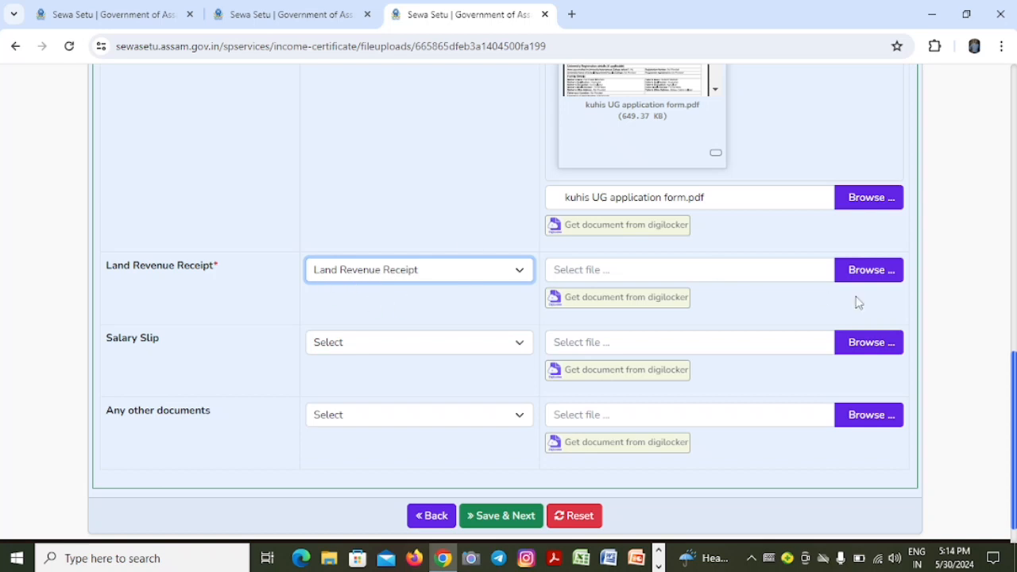
pyautogui.click(871, 277)
pyautogui.click(871, 275)
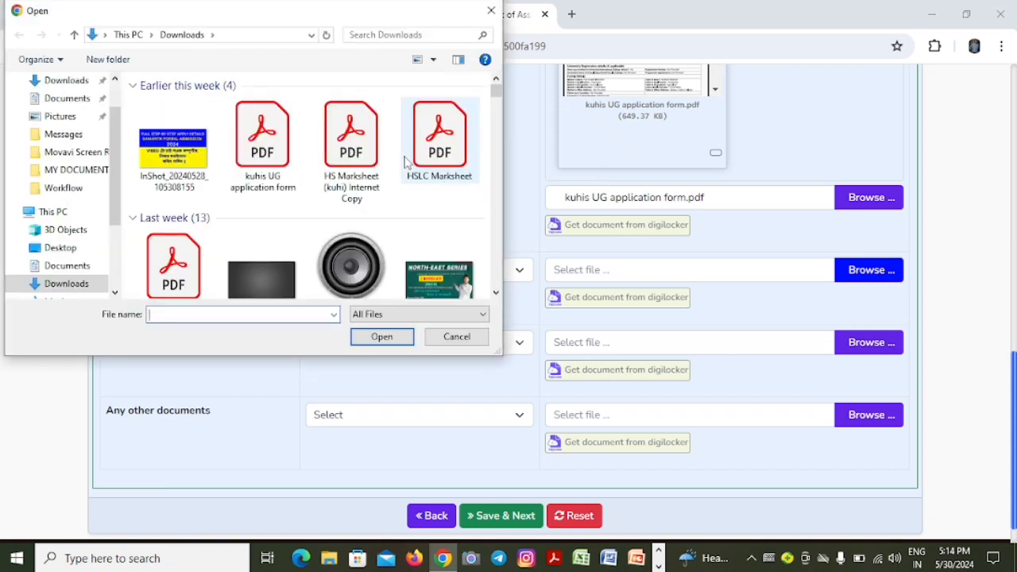
pyautogui.click(458, 158)
pyautogui.click(381, 341)
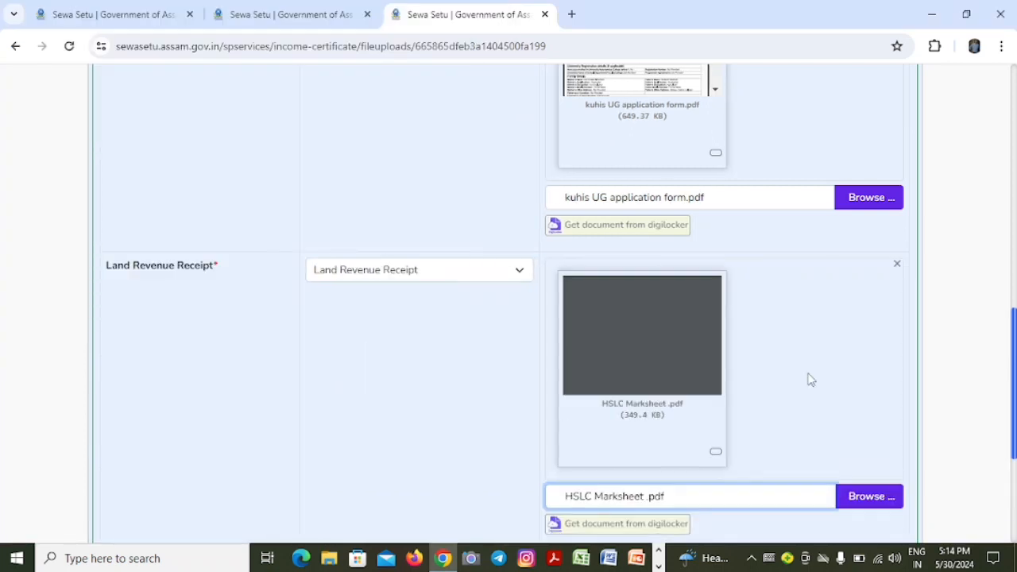
# Save the enclosures and review the applicant details, permanent address and attached enclosures in the application preview.
pyautogui.scroll(-3, 1014, 461)
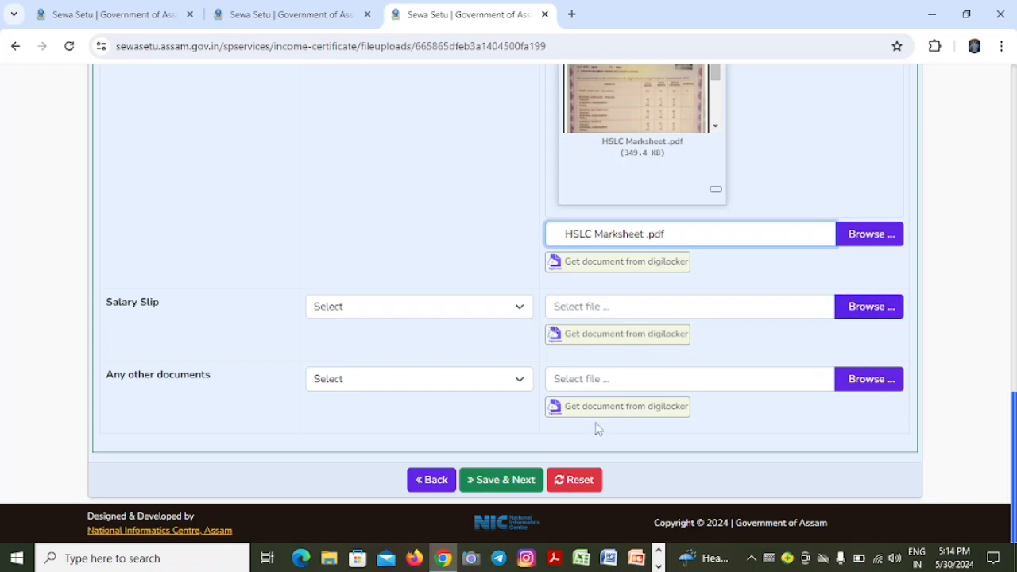
pyautogui.click(514, 489)
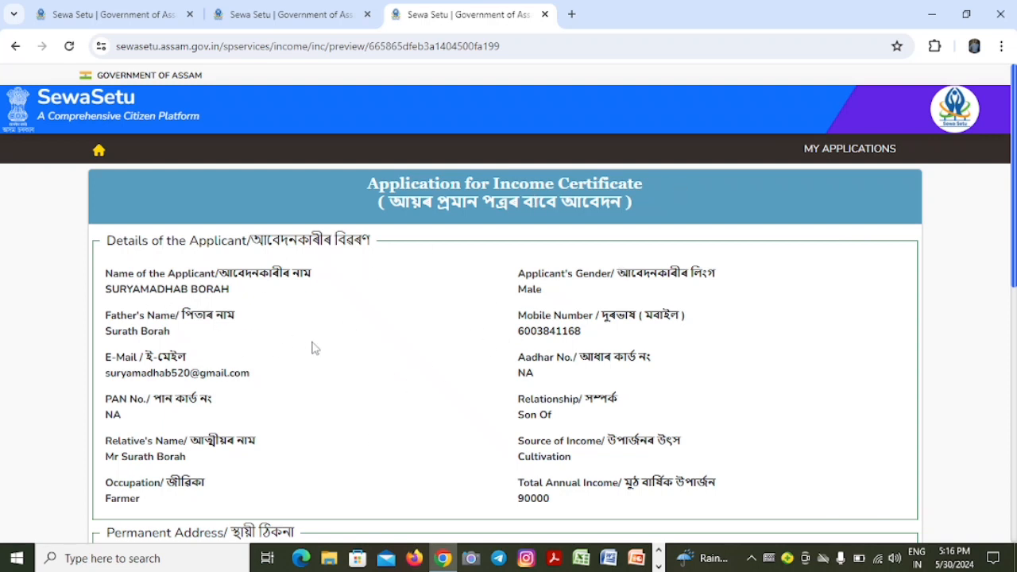
pyautogui.scroll(-2, 509, 304)
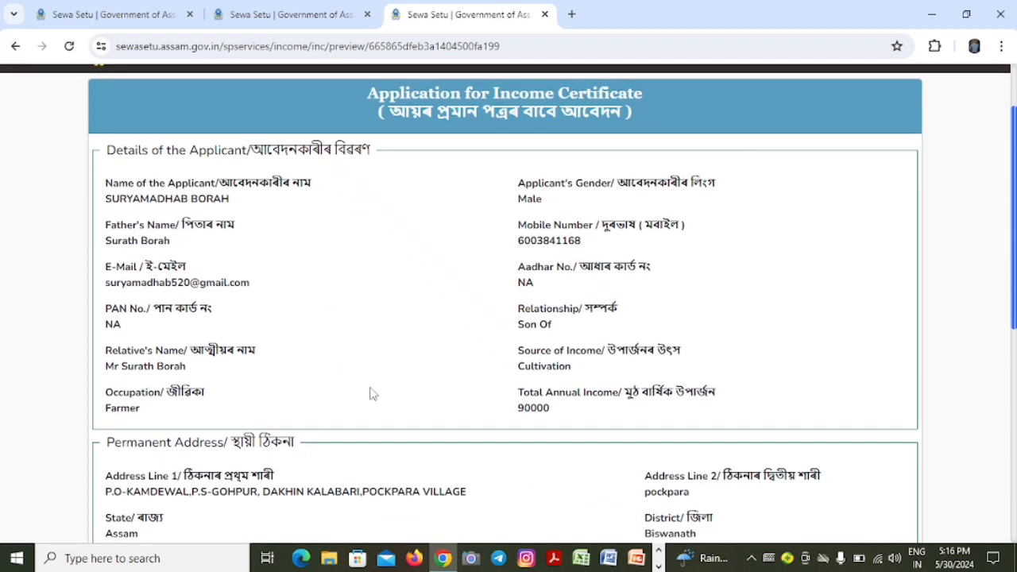
pyautogui.scroll(-4, 600, 415)
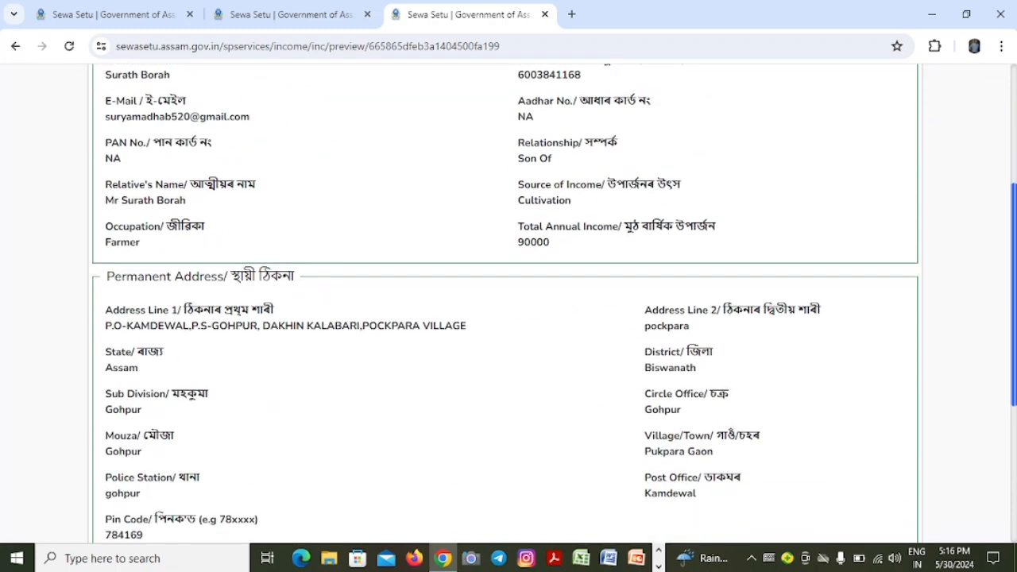
pyautogui.scroll(-4, 925, 419)
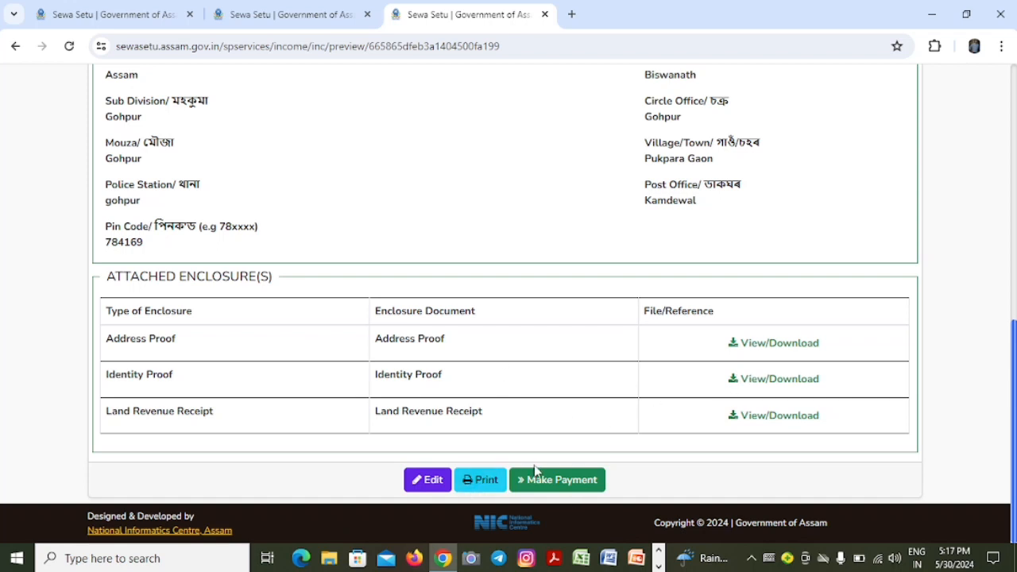
pyautogui.click(487, 482)
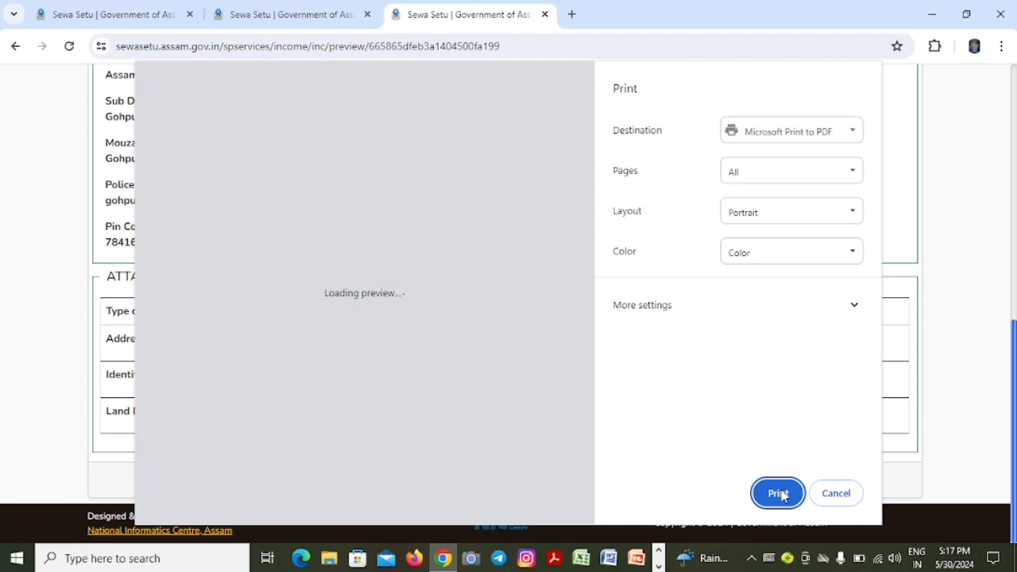
pyautogui.click(778, 494)
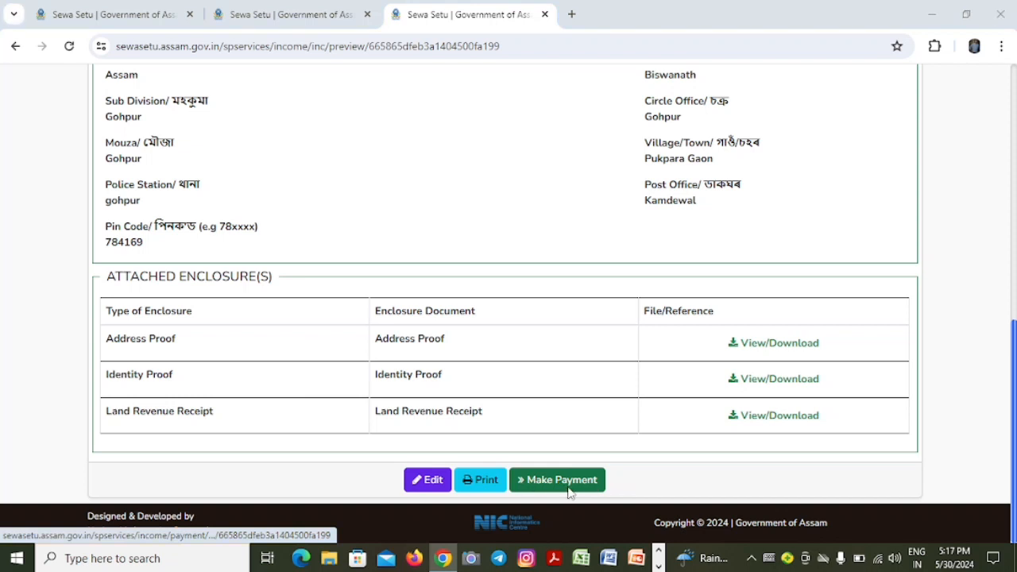
pyautogui.click(457, 336)
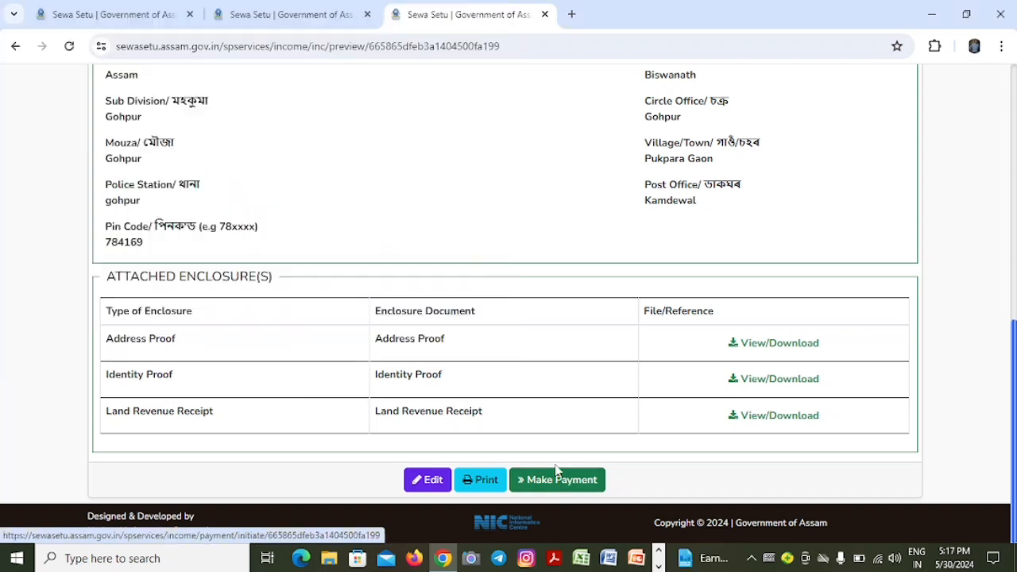
# Start the application fee payment and select AXIS EASYPAY (No Charges) as the bank for the payment gateway.
pyautogui.click(542, 482)
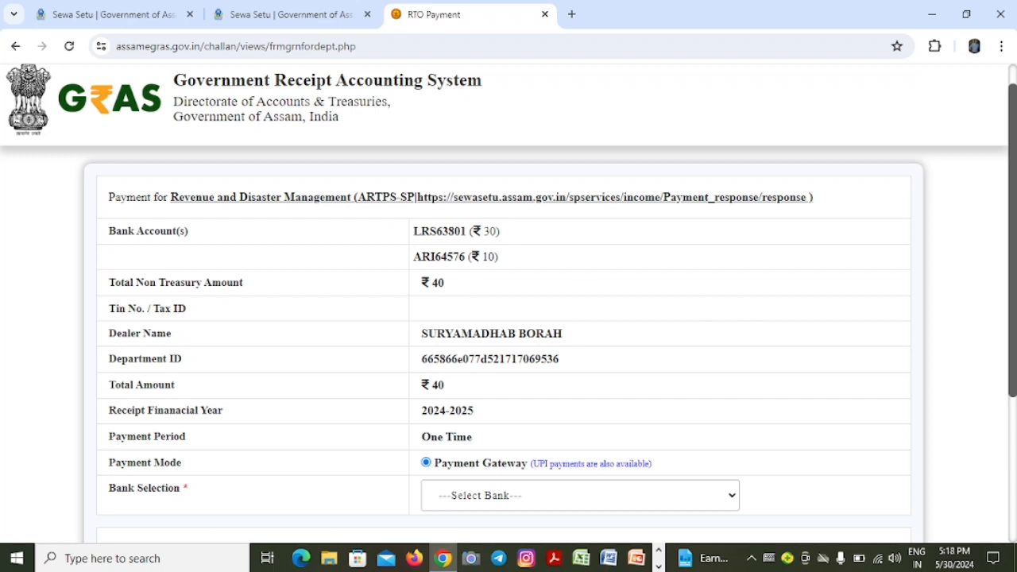
pyautogui.scroll(-3, 786, 293)
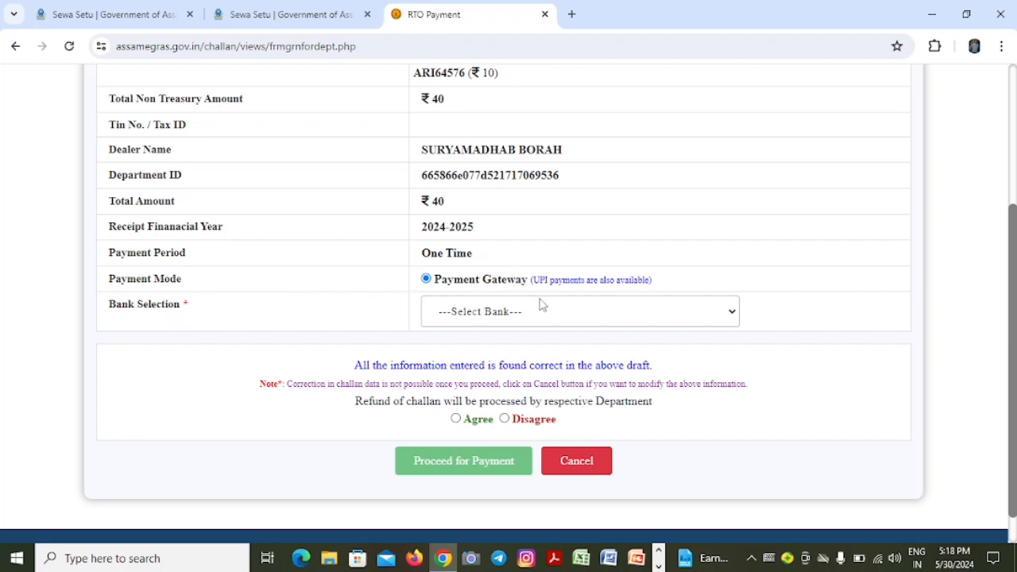
pyautogui.click(477, 322)
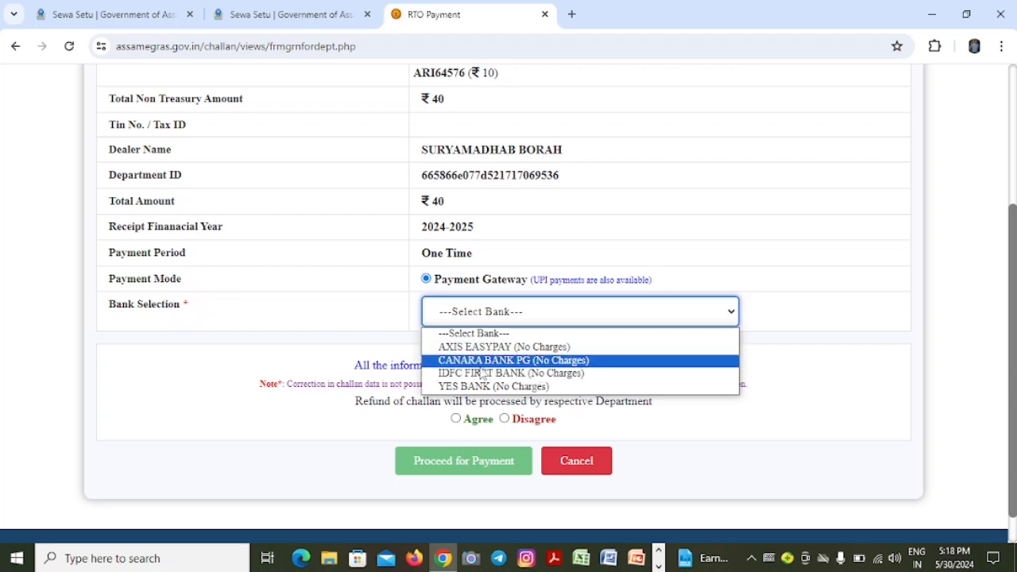
pyautogui.click(547, 351)
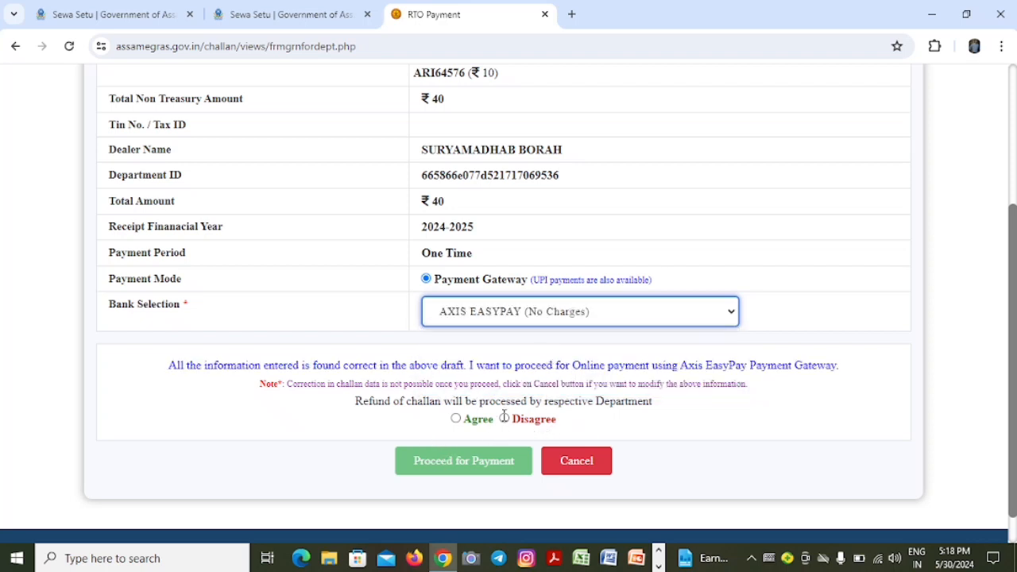
# Agree to the challan declaration and proceed for payment, acknowledging the GRN notice to reach the Easypay payment options.
pyautogui.click(457, 419)
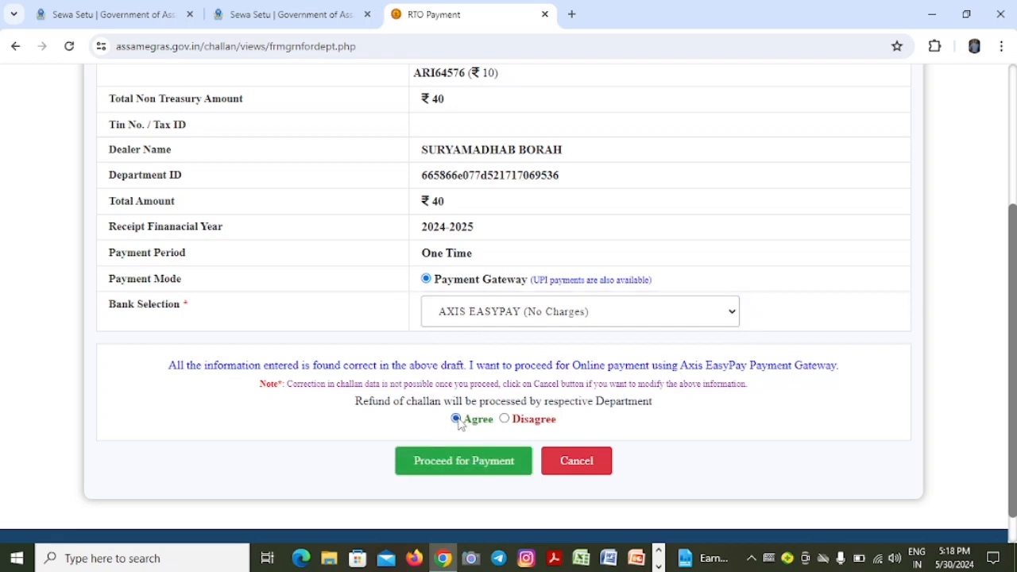
pyautogui.click(507, 461)
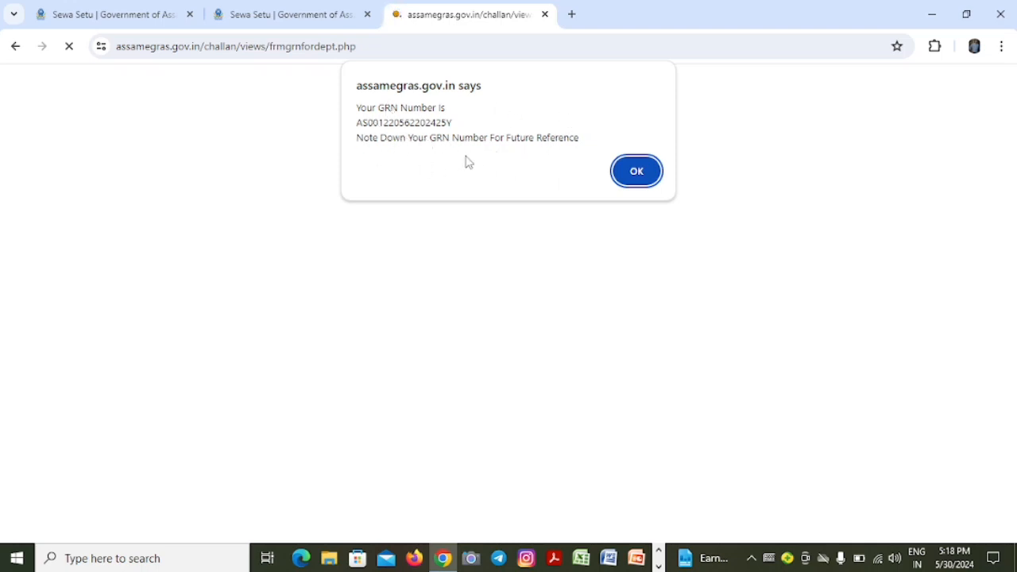
pyautogui.click(636, 171)
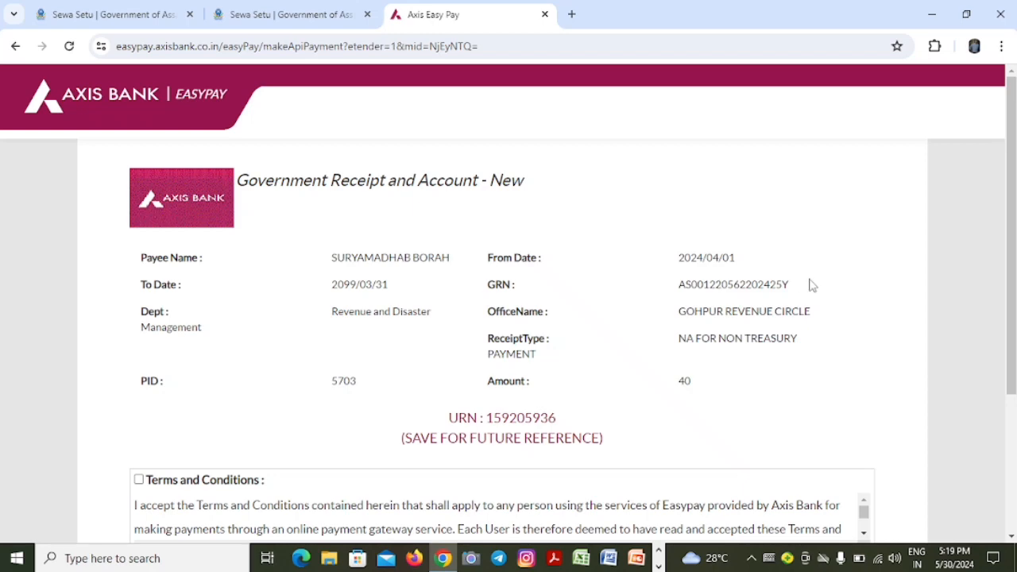
pyautogui.scroll(-3, 1012, 239)
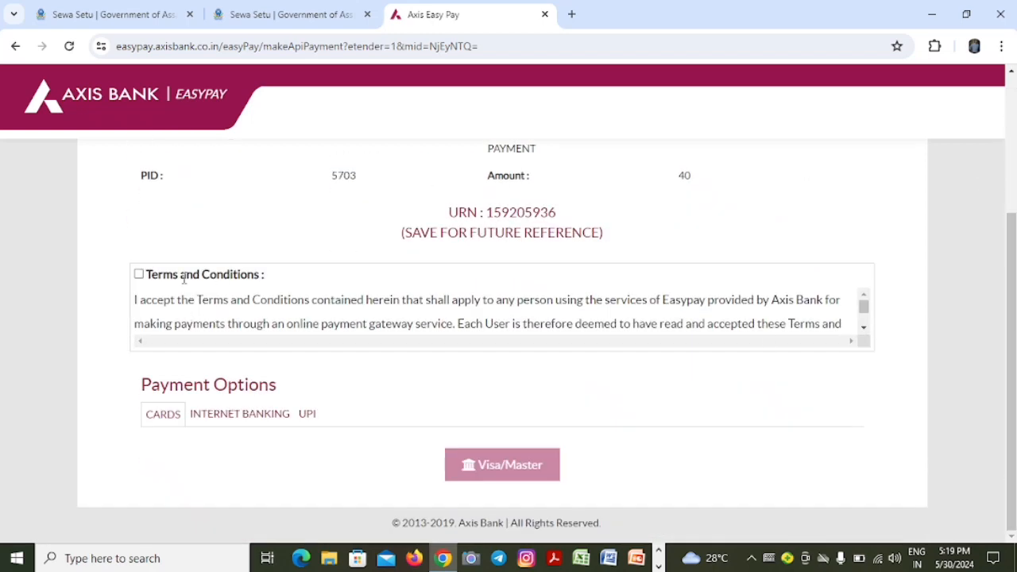
# Accept the Axis Easypay terms and conditions for the application fee payment.
pyautogui.click(139, 275)
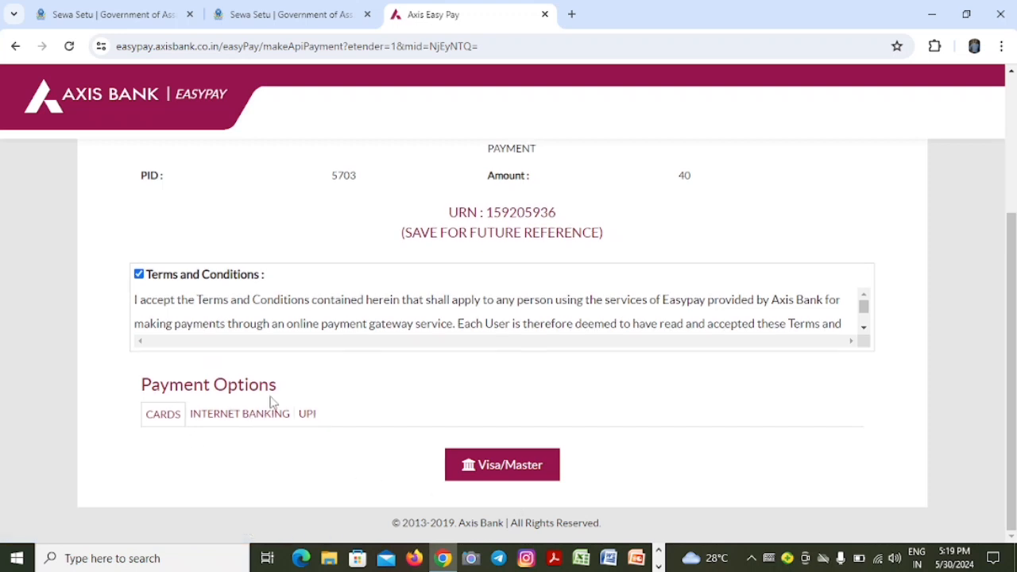
pyautogui.click(306, 417)
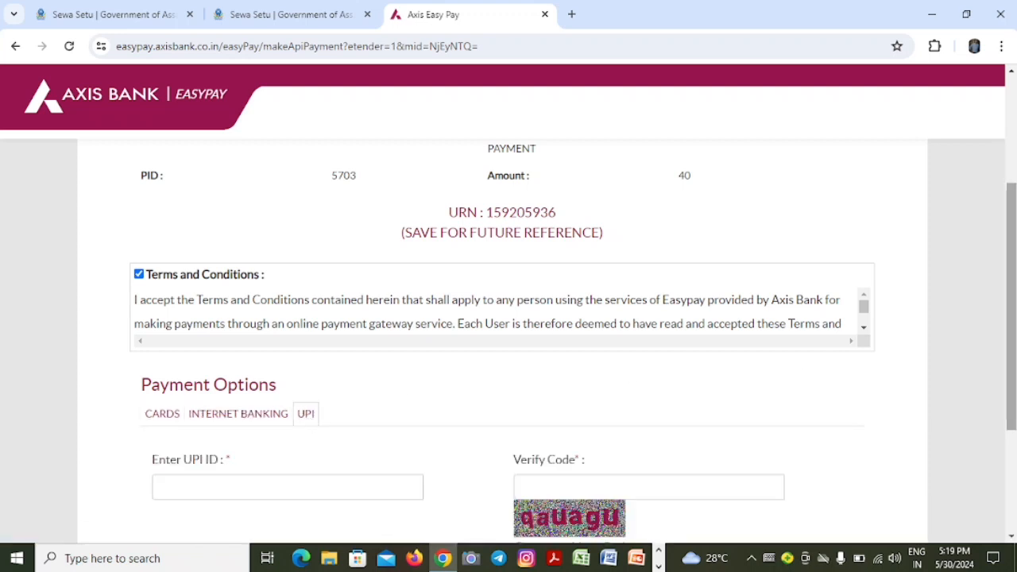
pyautogui.scroll(-3, 794, 363)
pyautogui.click(345, 299)
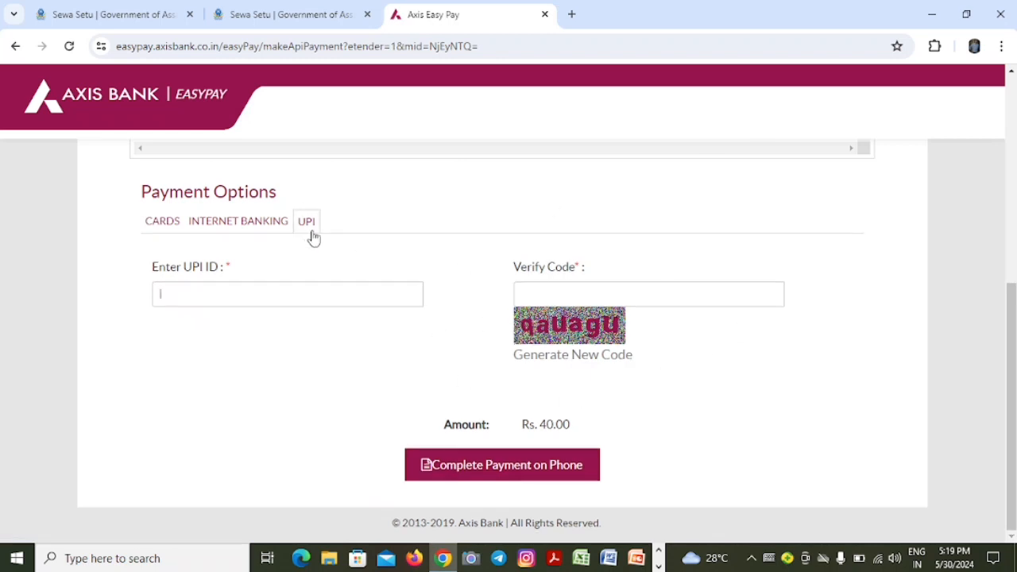
# Choose internet banking through other banks, select State Bank of India for the payment, and dismiss the security scan notification.
pyautogui.click(260, 227)
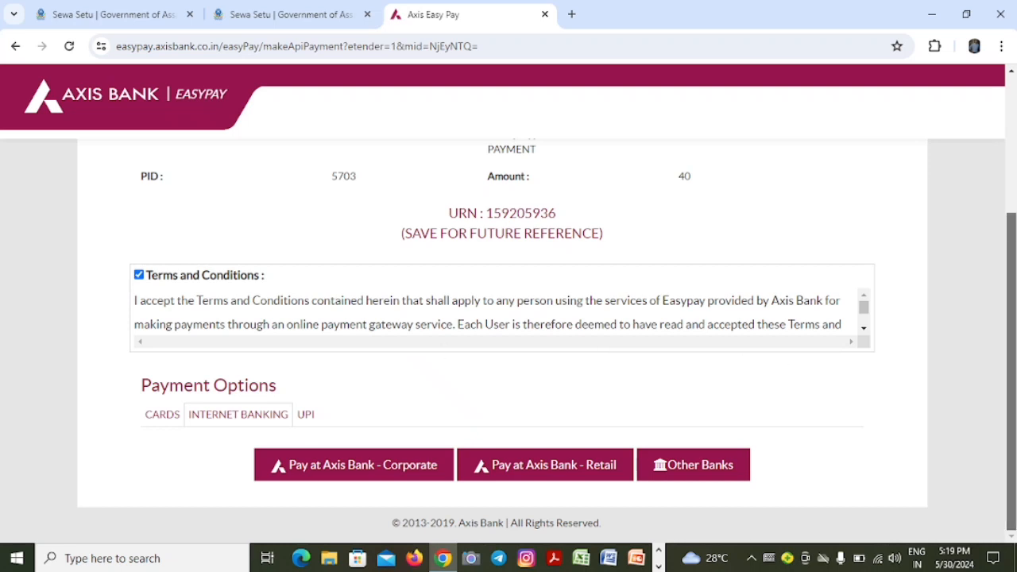
pyautogui.click(705, 467)
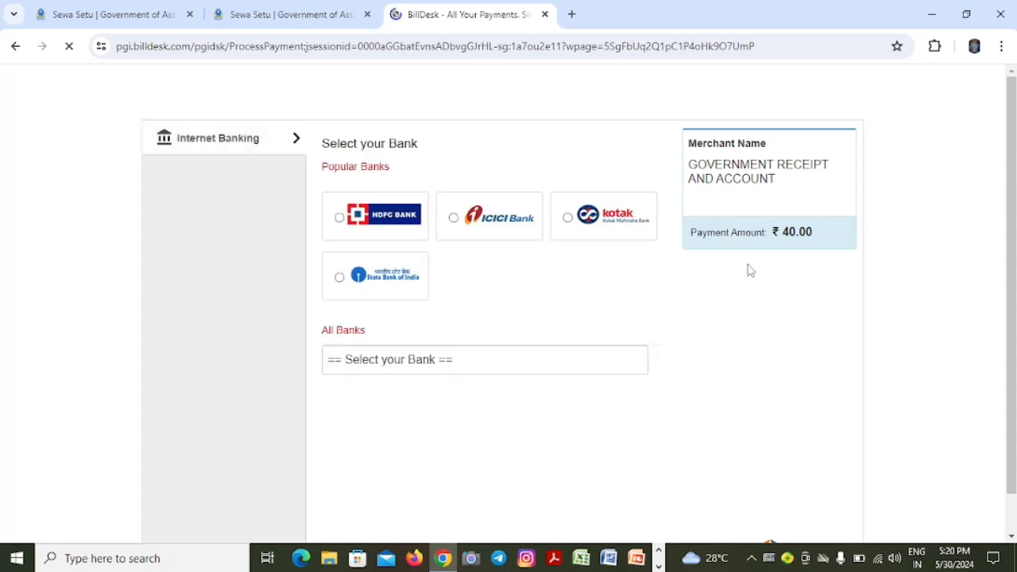
pyautogui.click(339, 217)
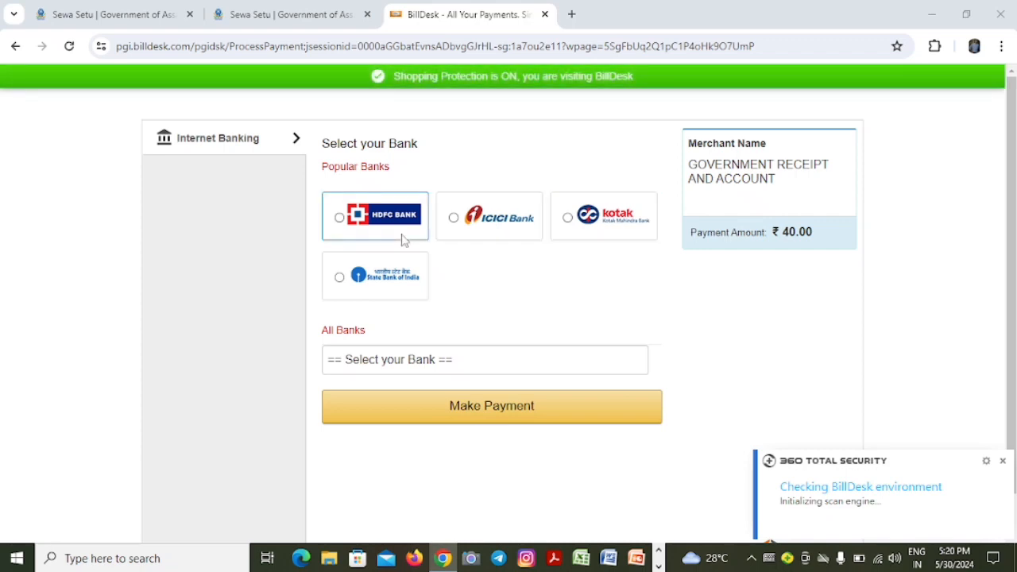
pyautogui.click(389, 289)
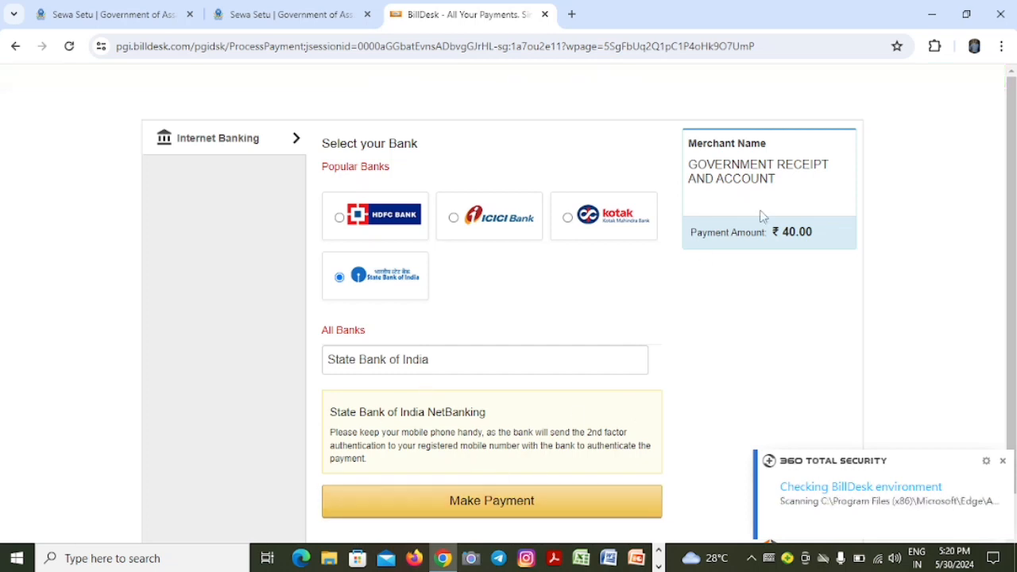
pyautogui.click(1004, 464)
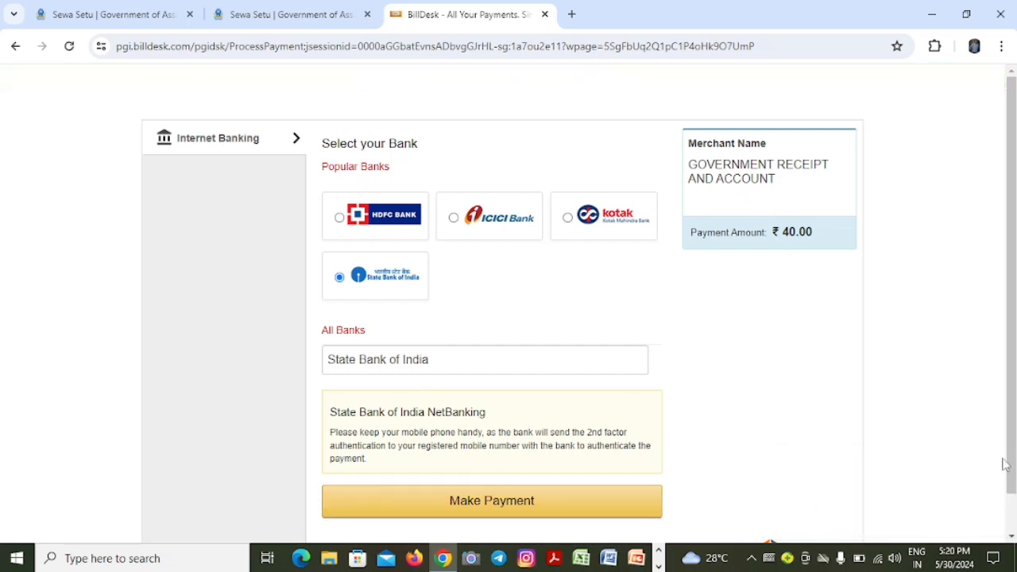
pyautogui.scroll(-1, 509, 301)
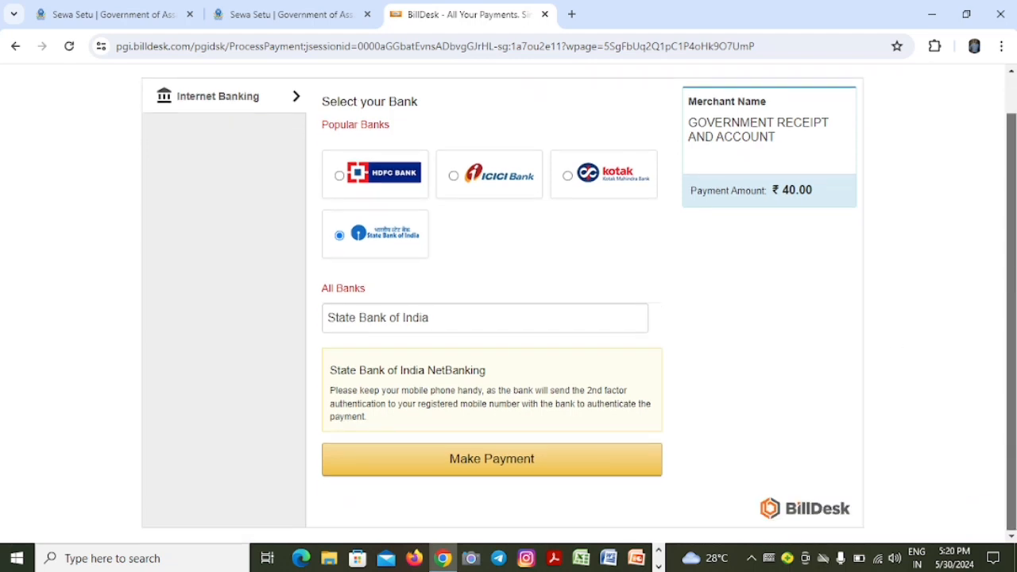
pyautogui.scroll(1, 755, 314)
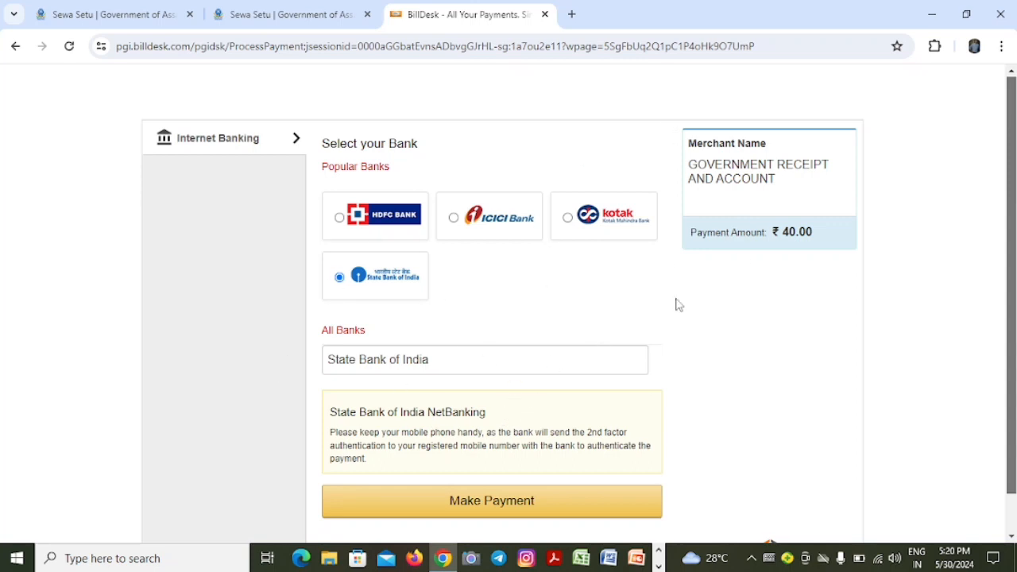
pyautogui.scroll(-1, 636, 374)
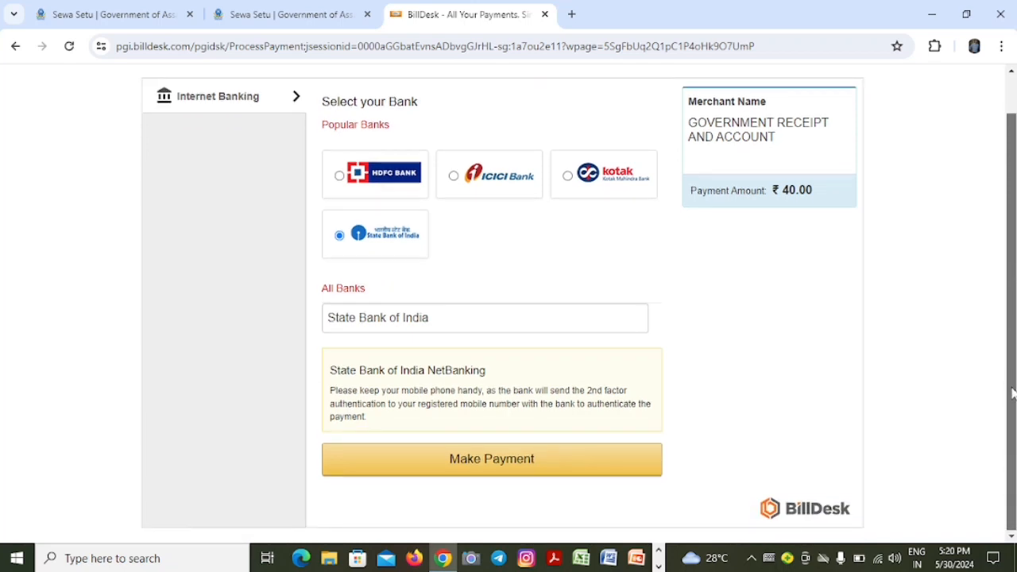
pyautogui.scroll(1, 509, 302)
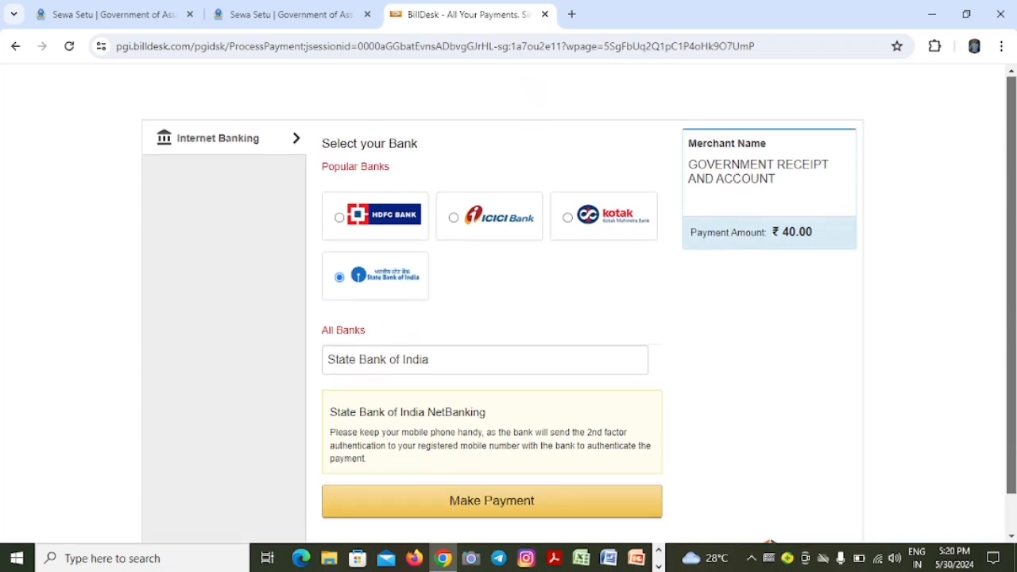